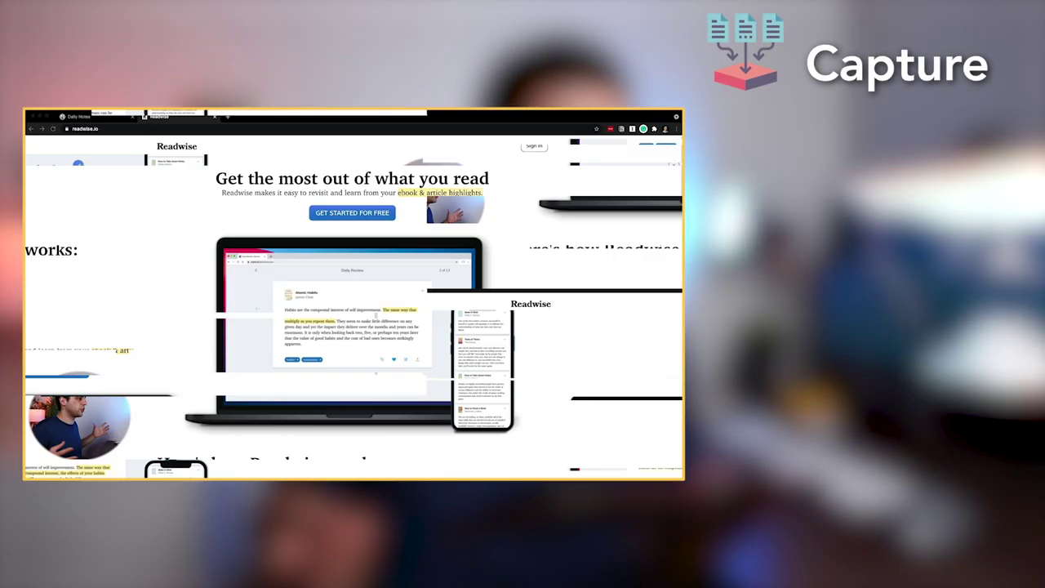
Step: Scroll down the Batching article and right-click its title to copy it
{"action": "scroll", "coordinate": [660, 329], "scroll_direction": "down", "scroll_amount": 5}
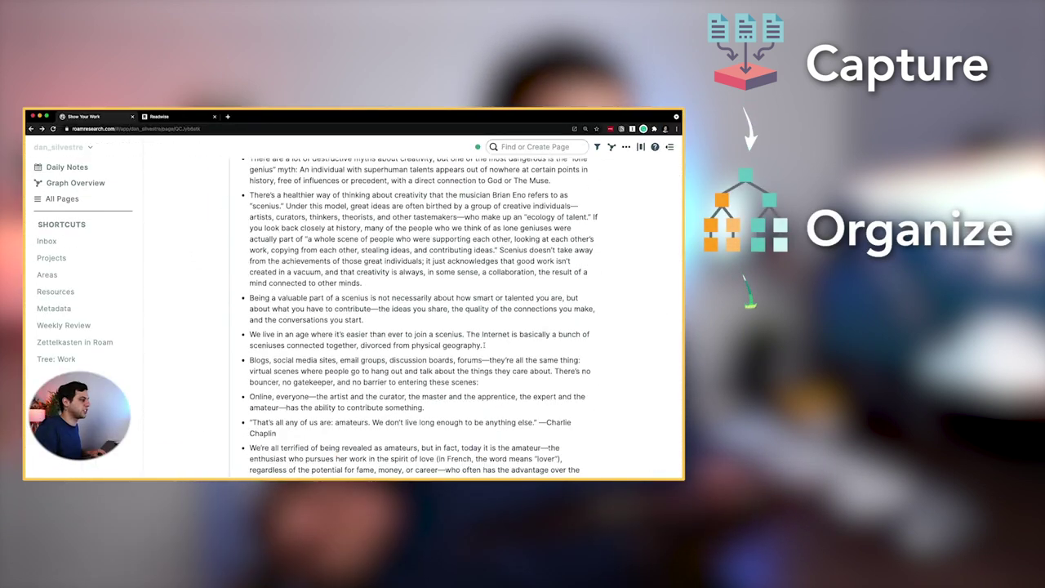
{"action": "scroll", "coordinate": [441, 242], "scroll_direction": "down", "scroll_amount": 5}
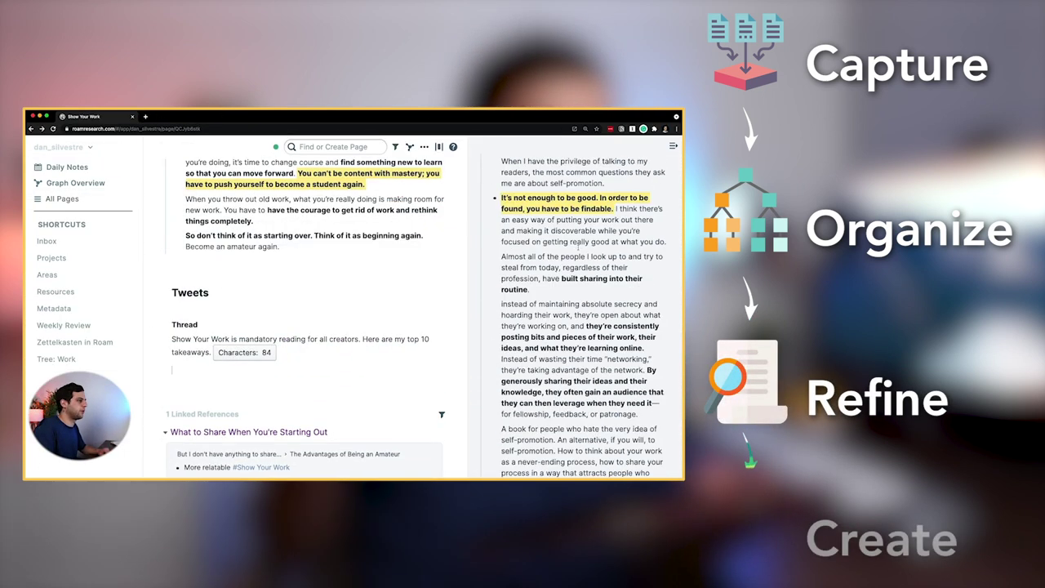
{"action": "right_click", "coordinate": [288, 189]}
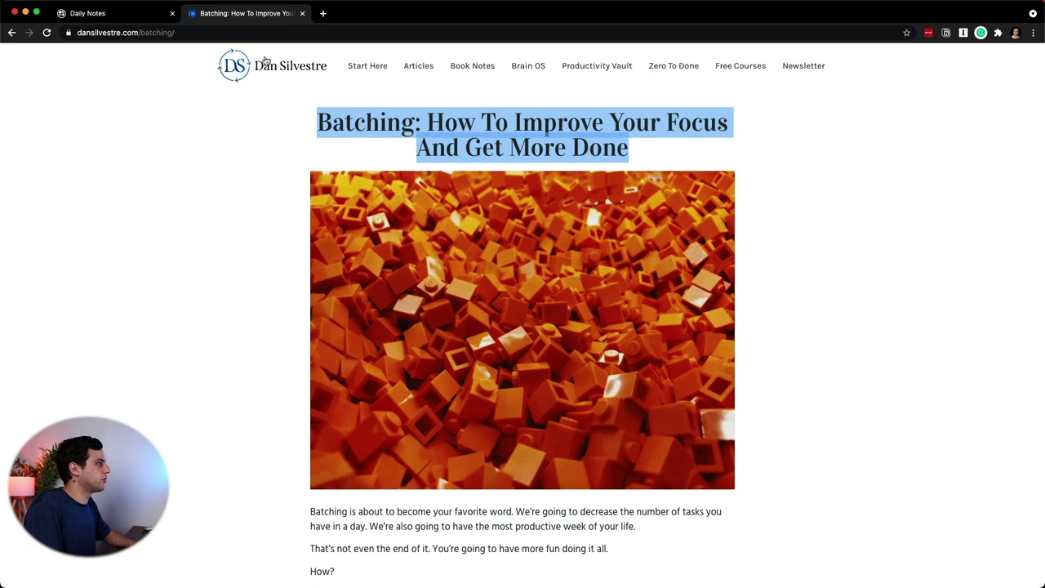
Step: Create the page 'Batching: How To Improve Your Focus And Get More Done' beside the article, with the sidebar hidden
{"action": "left_click", "coordinate": [152, 15]}
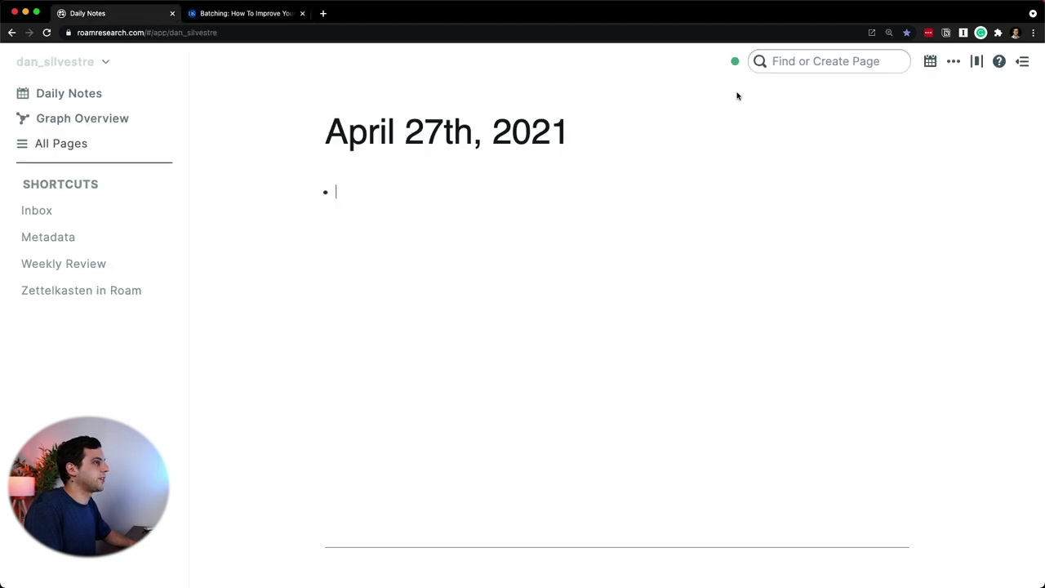
{"action": "left_click", "coordinate": [850, 67]}
{"action": "type", "text": "Batching: How To Improve Your Focus And Get More Done"}
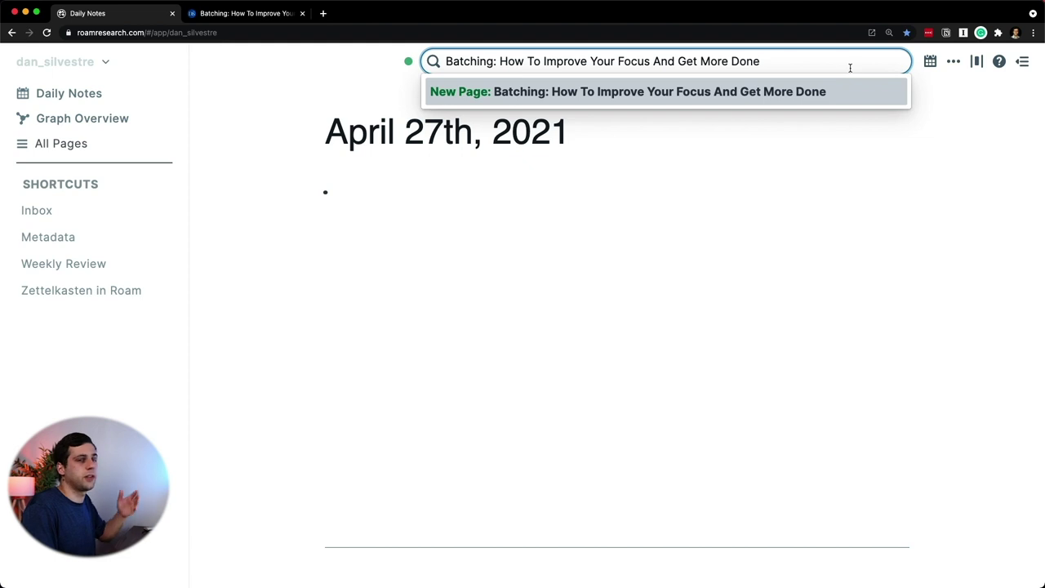
{"action": "key", "text": "Return"}
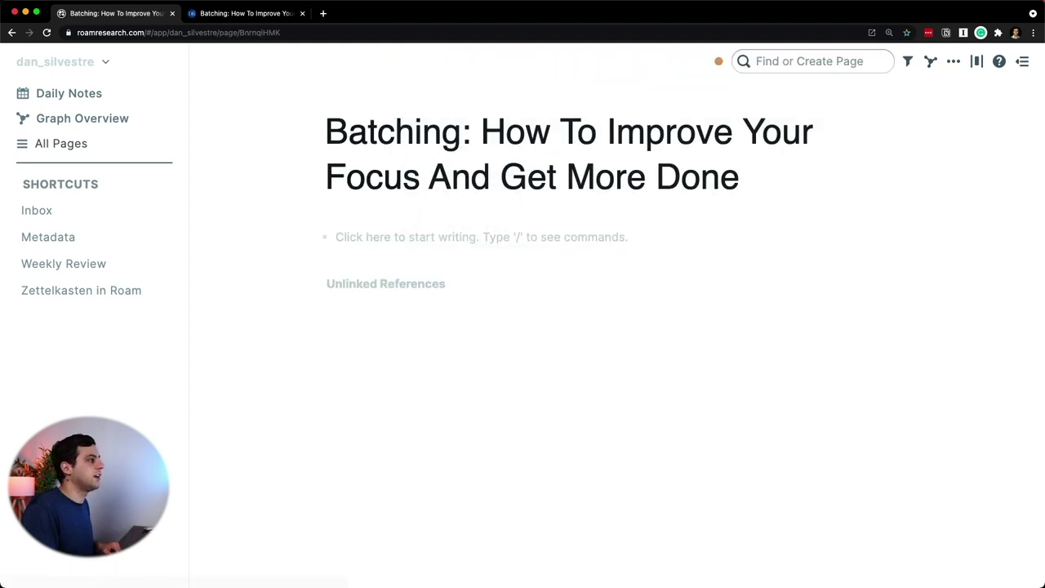
{"action": "key", "text": "ctrl+alt+Left"}
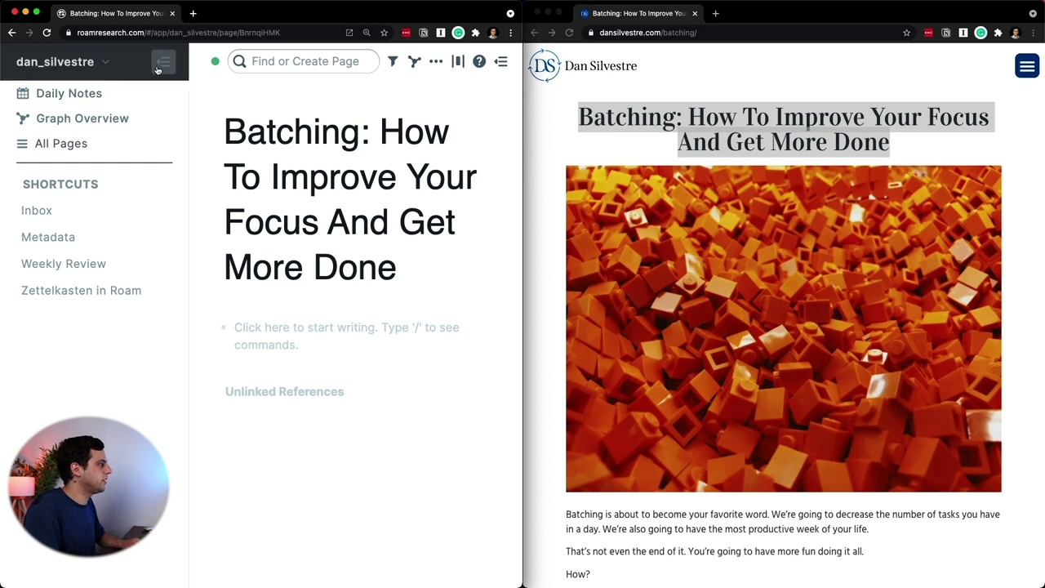
{"action": "left_click", "coordinate": [164, 62]}
{"action": "scroll", "coordinate": [665, 326], "scroll_direction": "down", "scroll_amount": 1}
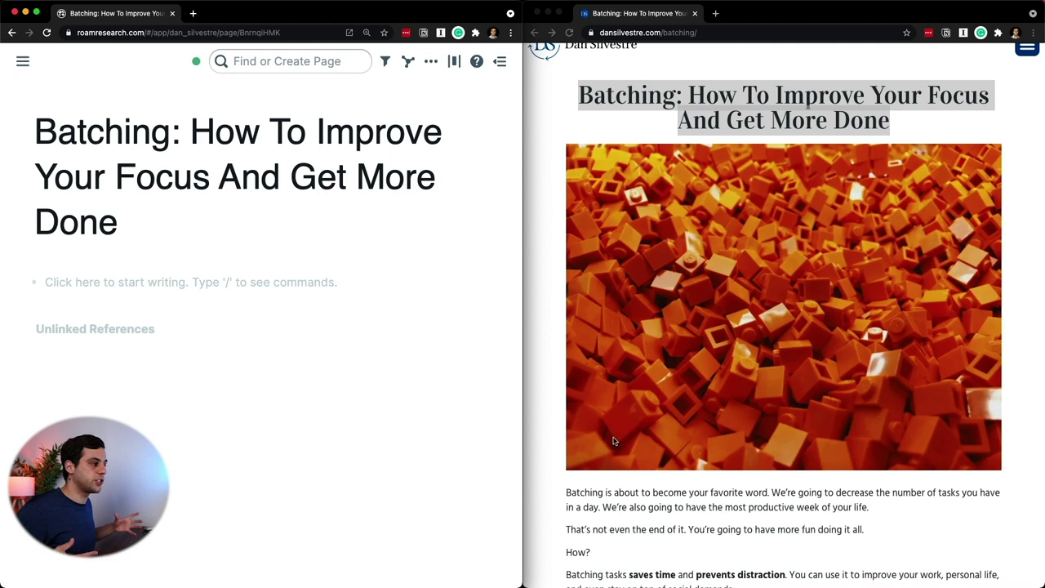
Step: Paste the whole article into the page's first block, then undo it, leaving one empty block
{"action": "key", "text": "super+a"}
{"action": "key", "text": "super+grave"}
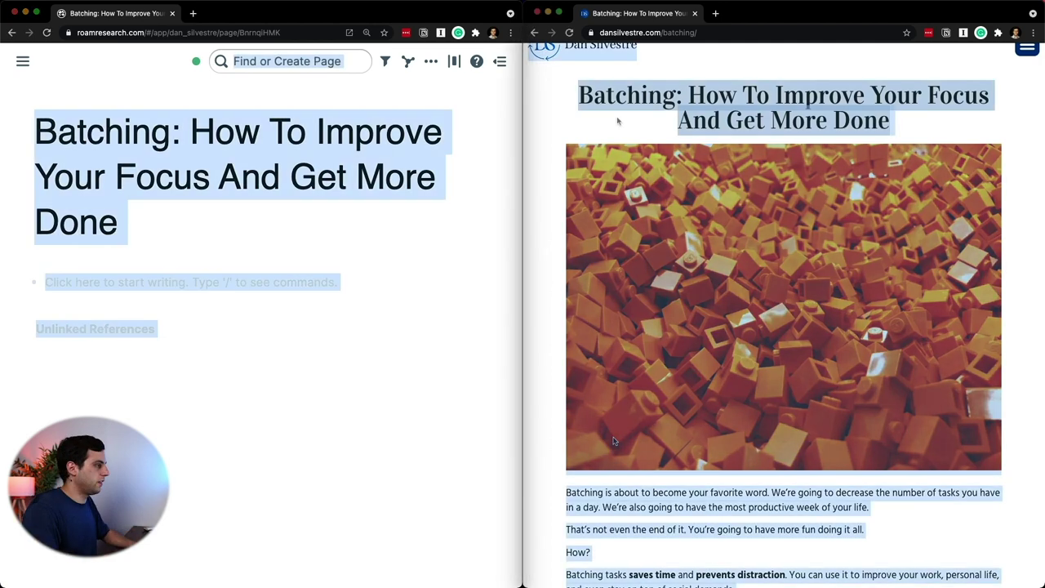
{"action": "left_click", "coordinate": [262, 280]}
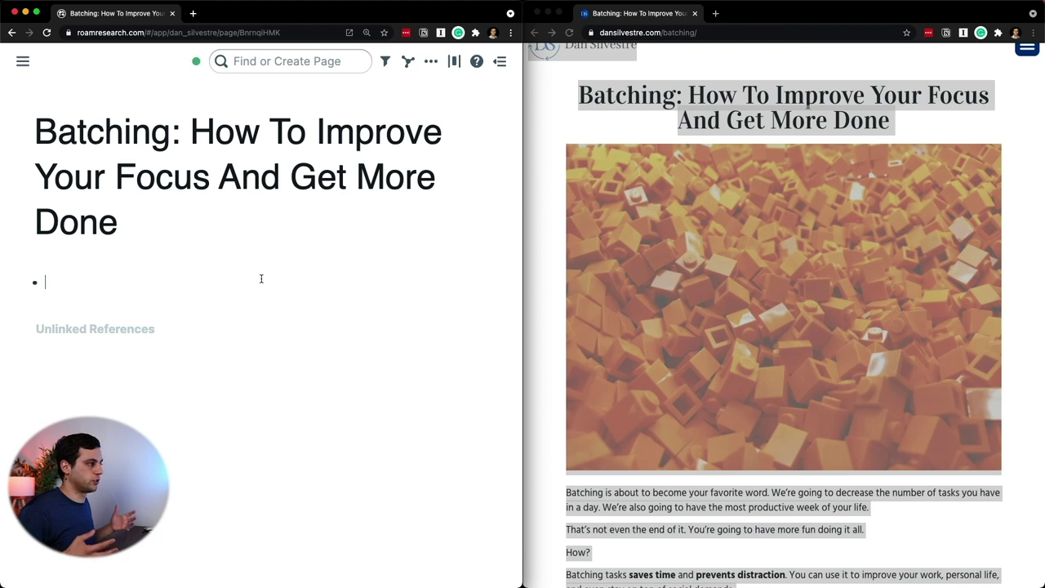
{"action": "key", "text": "super+v"}
{"action": "scroll", "coordinate": [400, 342], "scroll_direction": "down", "scroll_amount": 10}
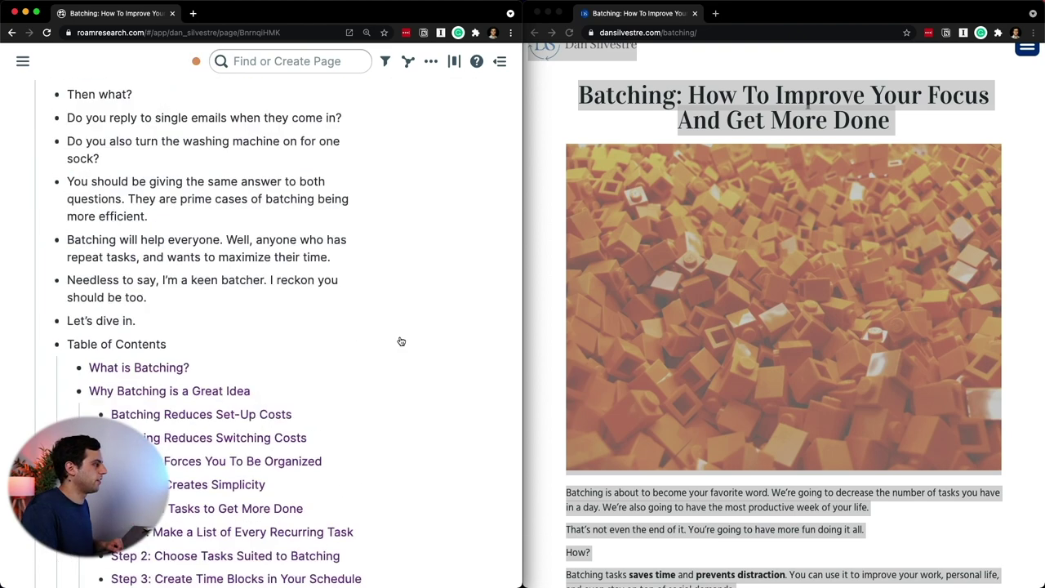
{"action": "scroll", "coordinate": [401, 342], "scroll_direction": "down", "scroll_amount": 5}
{"action": "scroll", "coordinate": [401, 340], "scroll_direction": "down", "scroll_amount": 15}
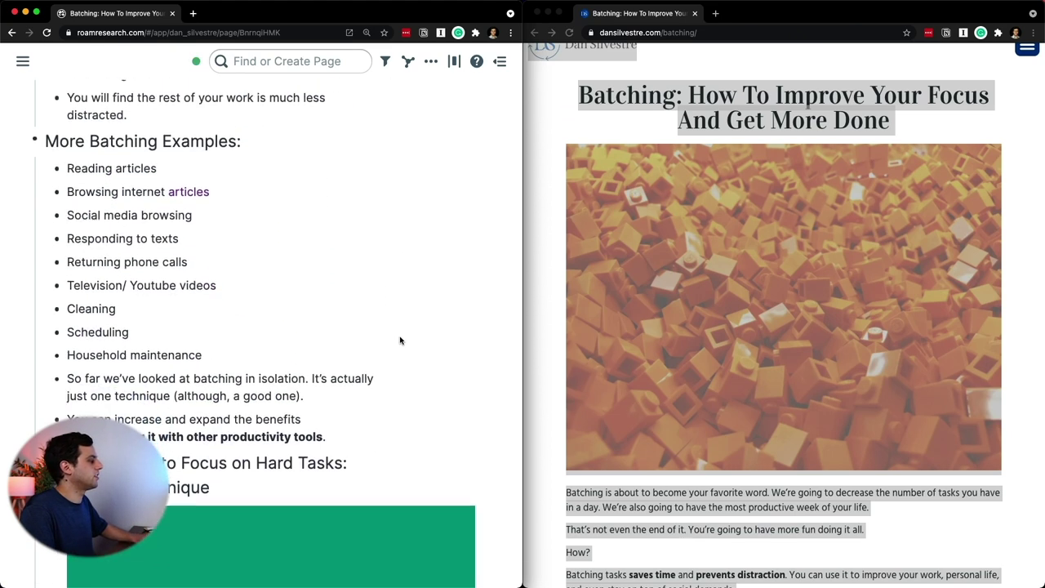
{"action": "scroll", "coordinate": [401, 341], "scroll_direction": "down", "scroll_amount": 20}
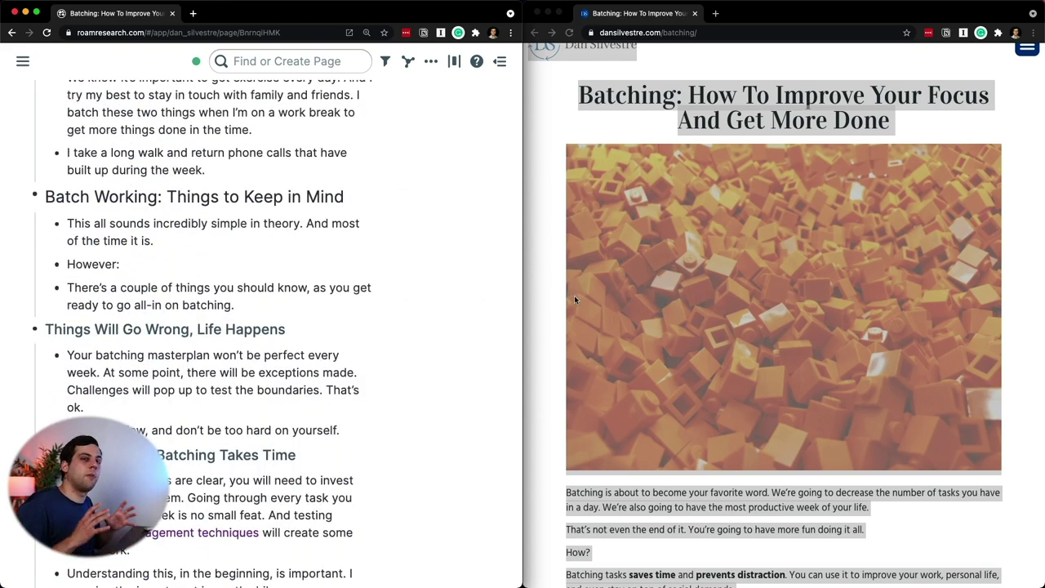
{"action": "left_click", "coordinate": [530, 290]}
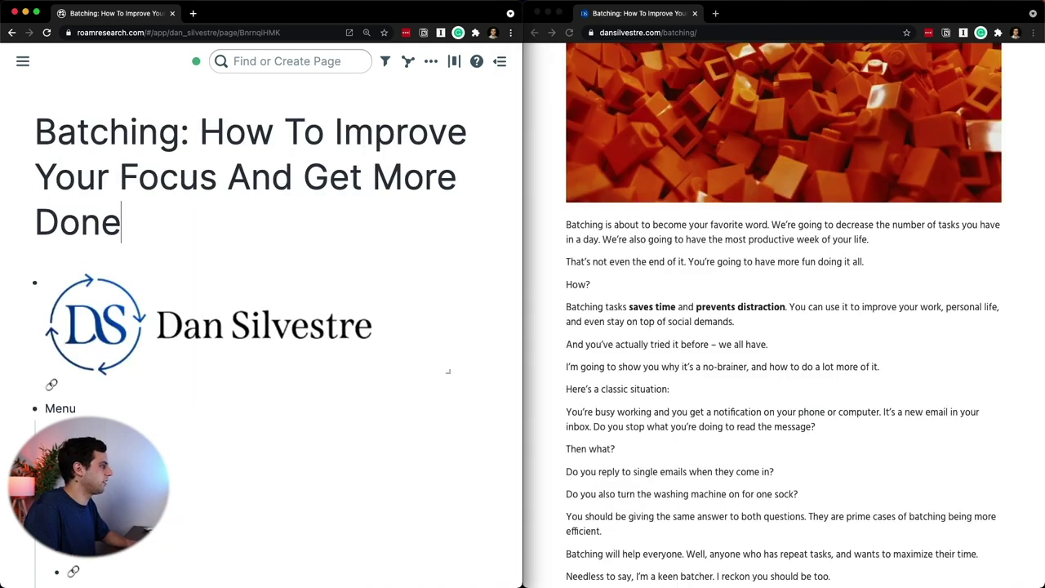
{"action": "key", "text": "ctrl+z"}
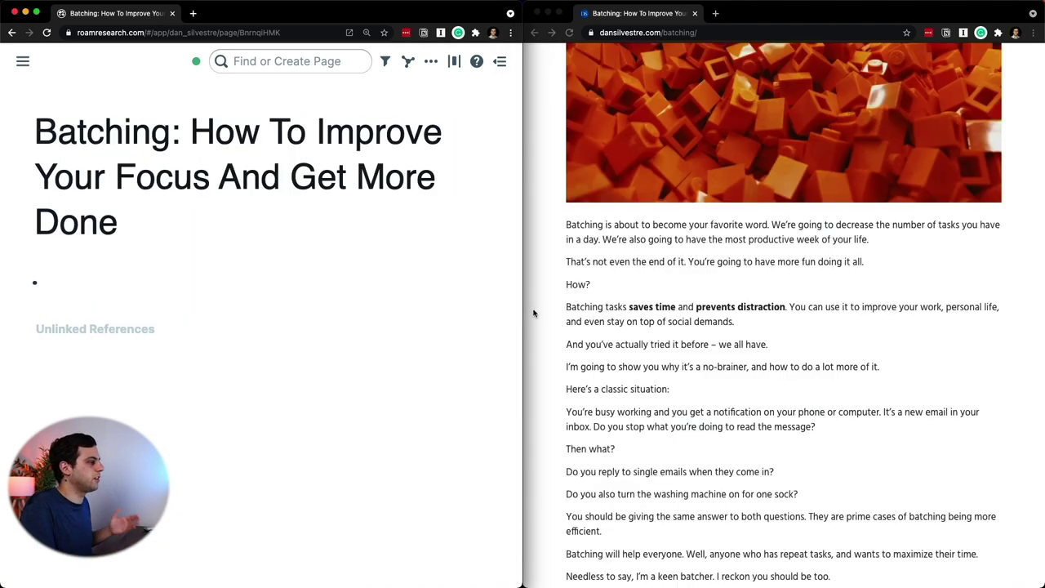
Step: Paste the sentence 'Batching tasks saves time and prevents distraction' into the empty bullet and check its bold formatting
{"action": "left_click", "coordinate": [564, 312]}
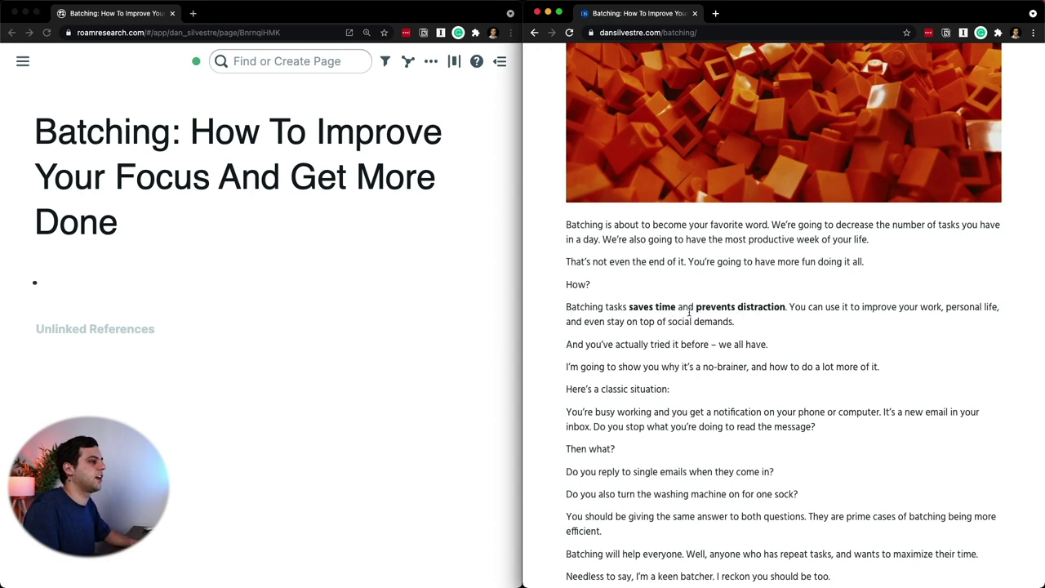
{"action": "left_click_drag", "start_coordinate": [773, 307], "coordinate": [785, 308]}
{"action": "key", "text": "ctrl+c"}
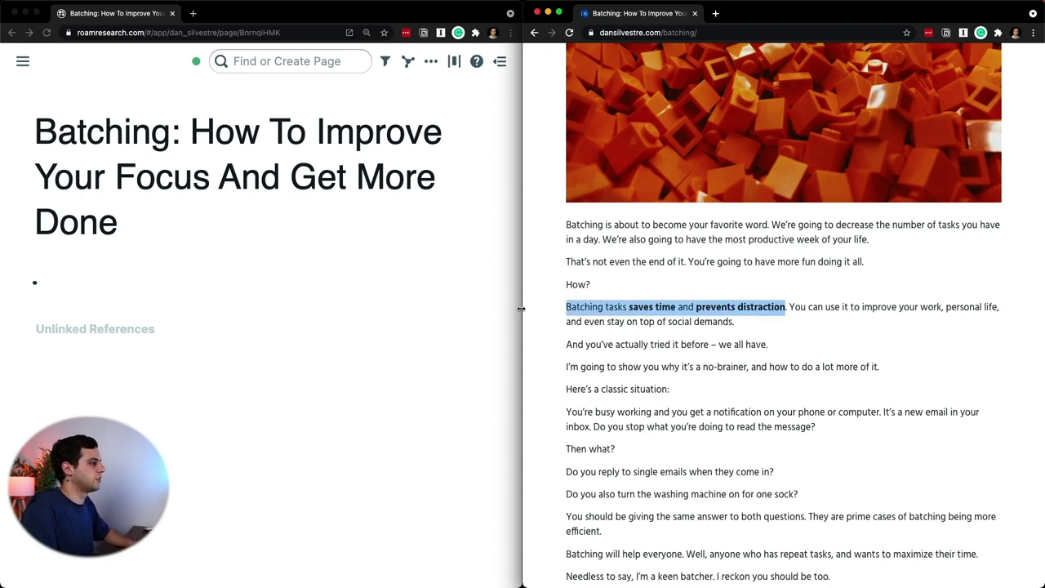
{"action": "left_click", "coordinate": [266, 275]}
{"action": "key", "text": "ctrl+v"}
{"action": "key", "text": "Escape"}
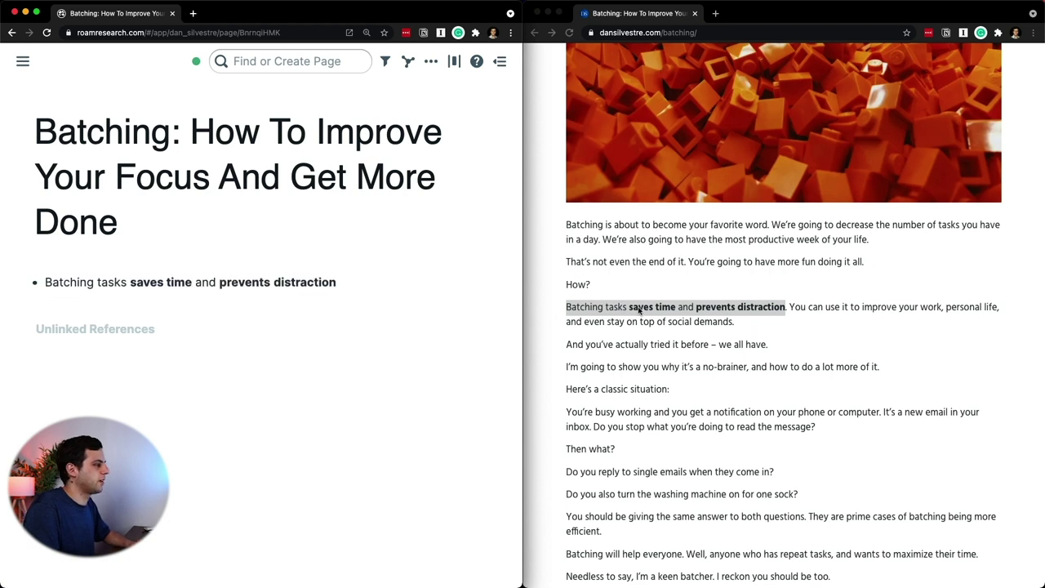
{"action": "left_click", "coordinate": [343, 282]}
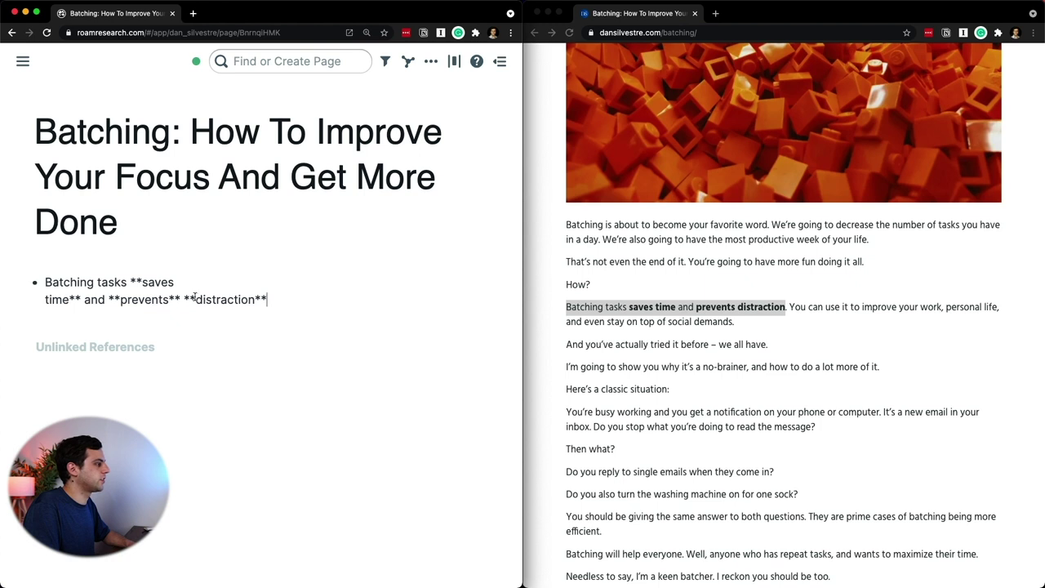
{"action": "key", "text": "Escape"}
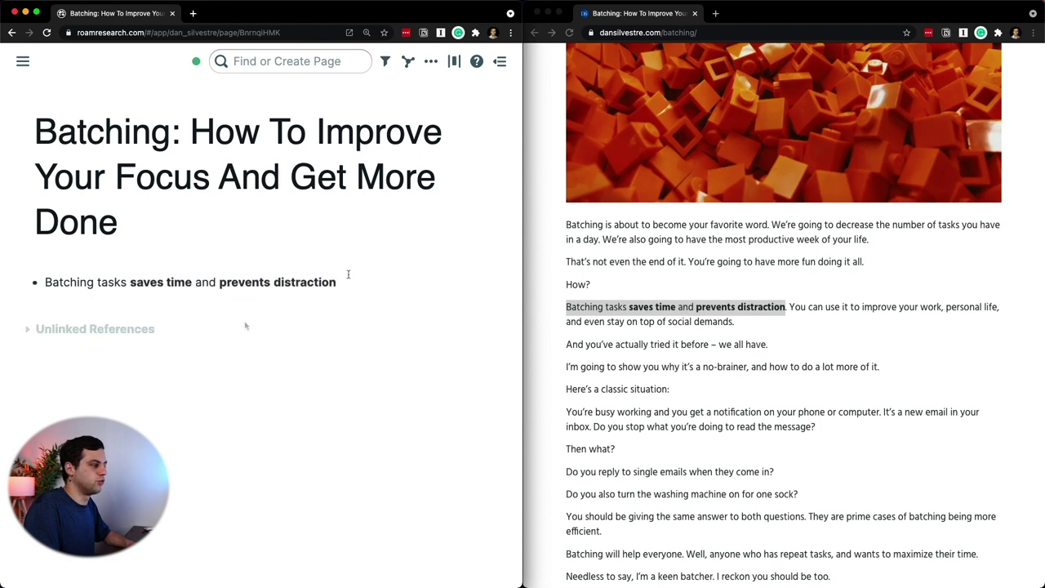
Step: Replace the bullet with the article's full batching definition paragraph, without a leading 'Batching:' label
{"action": "scroll", "coordinate": [785, 363], "scroll_direction": "down", "scroll_amount": 10}
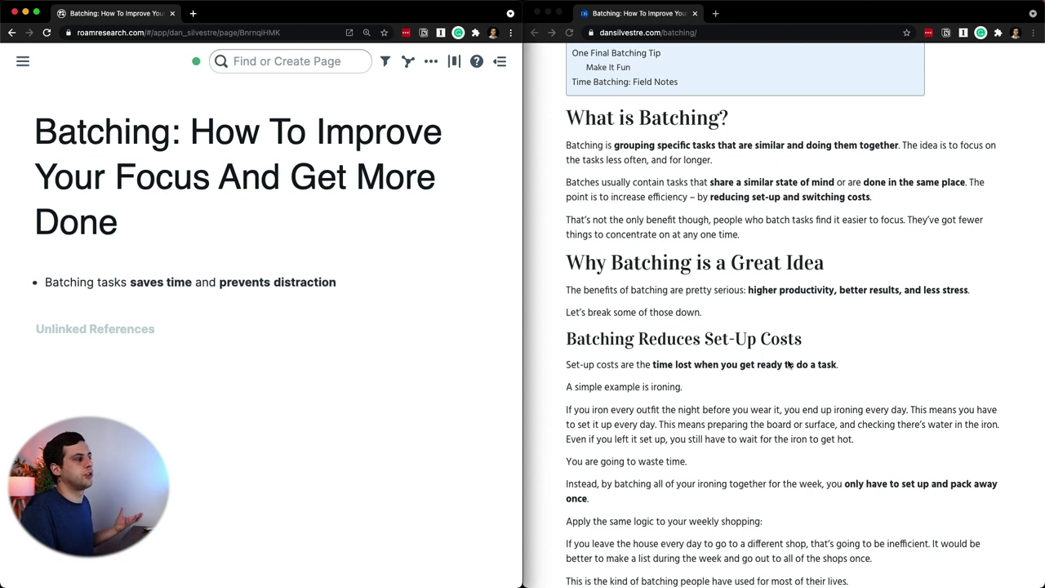
{"action": "left_click_drag", "start_coordinate": [566, 145], "coordinate": [900, 145]}
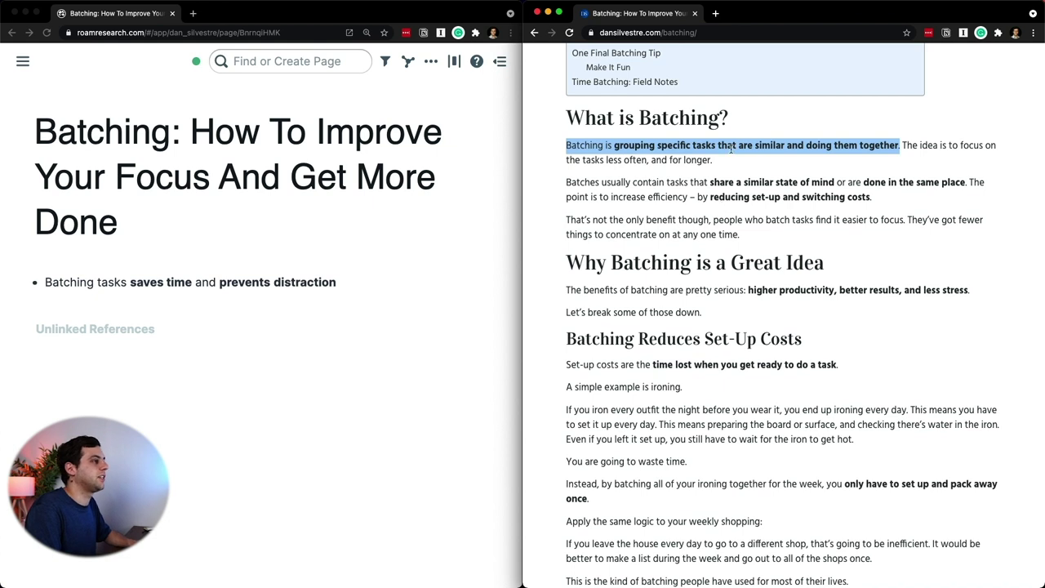
{"action": "left_click_drag", "start_coordinate": [728, 165], "coordinate": [729, 164]}
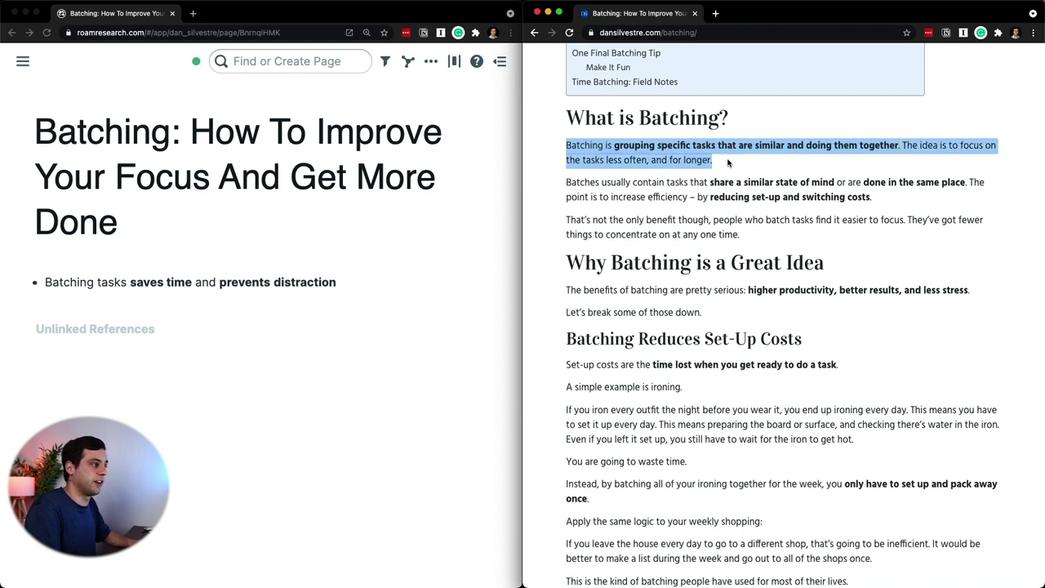
{"action": "key", "text": "super+grave"}
{"action": "type", "text": "Batching:"}
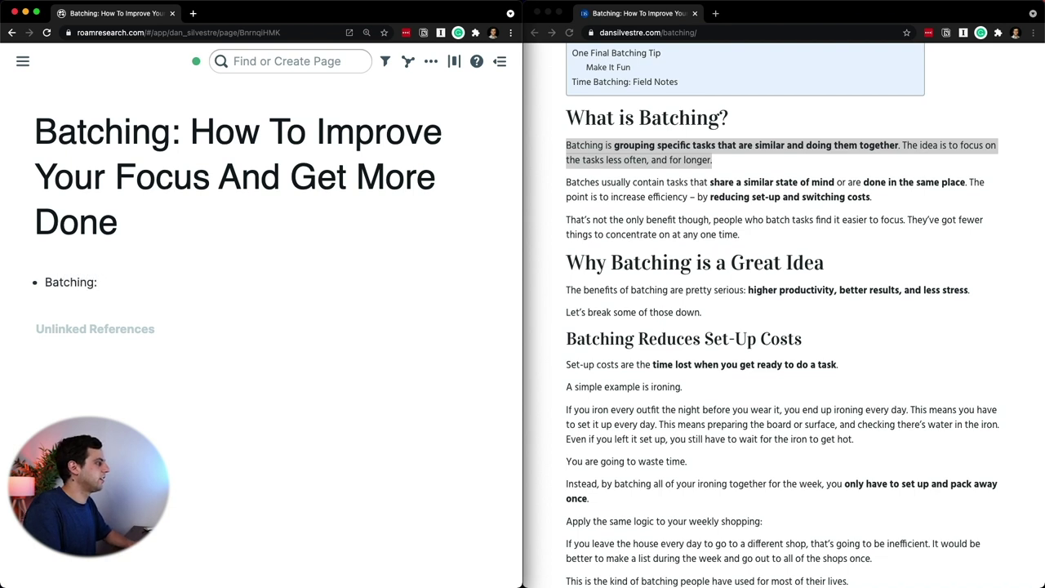
{"action": "key", "text": "super+v"}
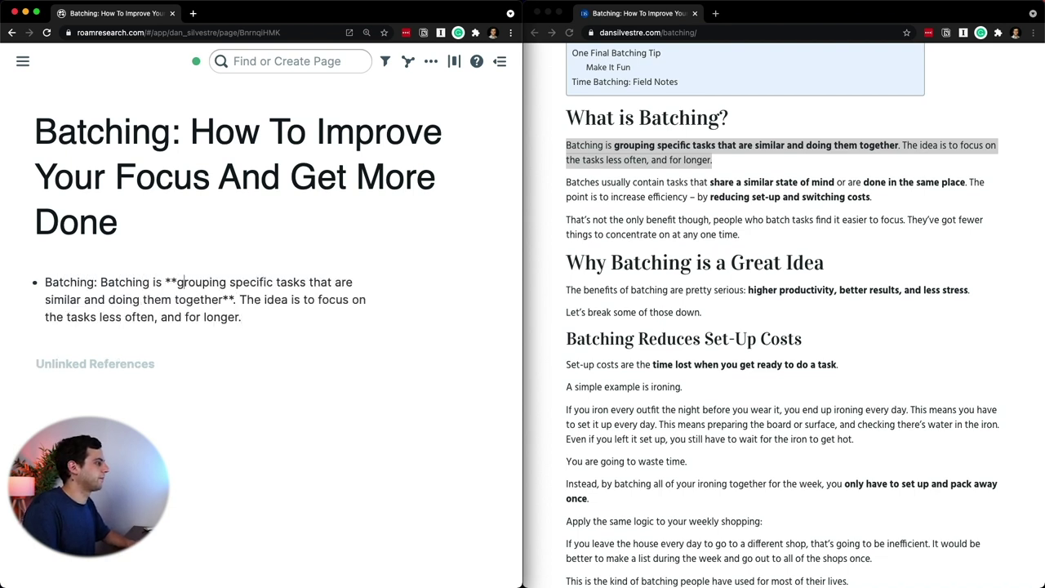
{"action": "key", "text": "super+shift+Left"}
{"action": "key", "text": "BackSpace"}
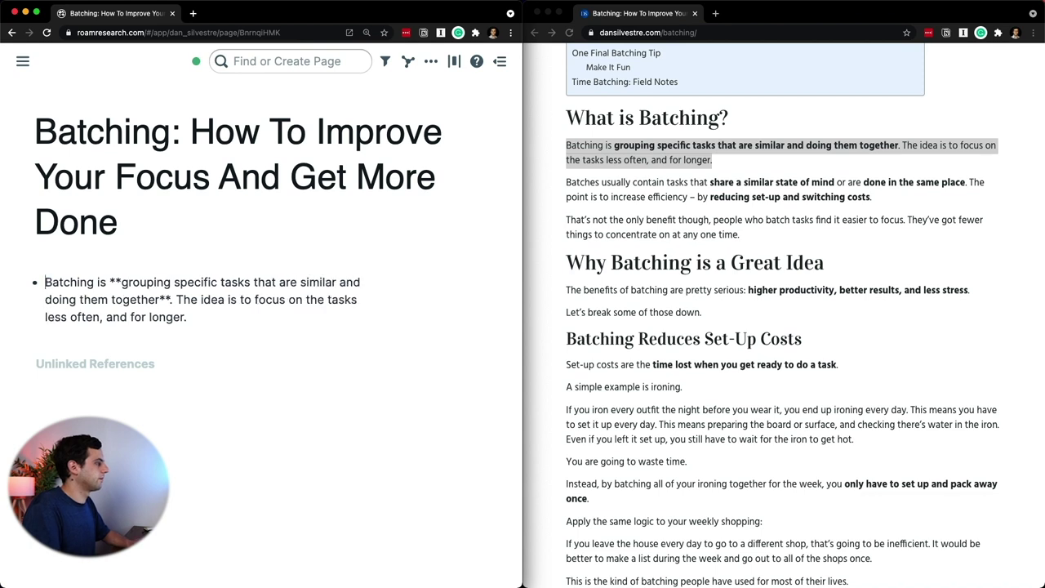
Step: Scroll through the Premium page's table comparing free and Premium Instapaper features
{"action": "left_click", "coordinate": [313, 350]}
{"action": "scroll", "coordinate": [882, 397], "scroll_direction": "down", "scroll_amount": 15}
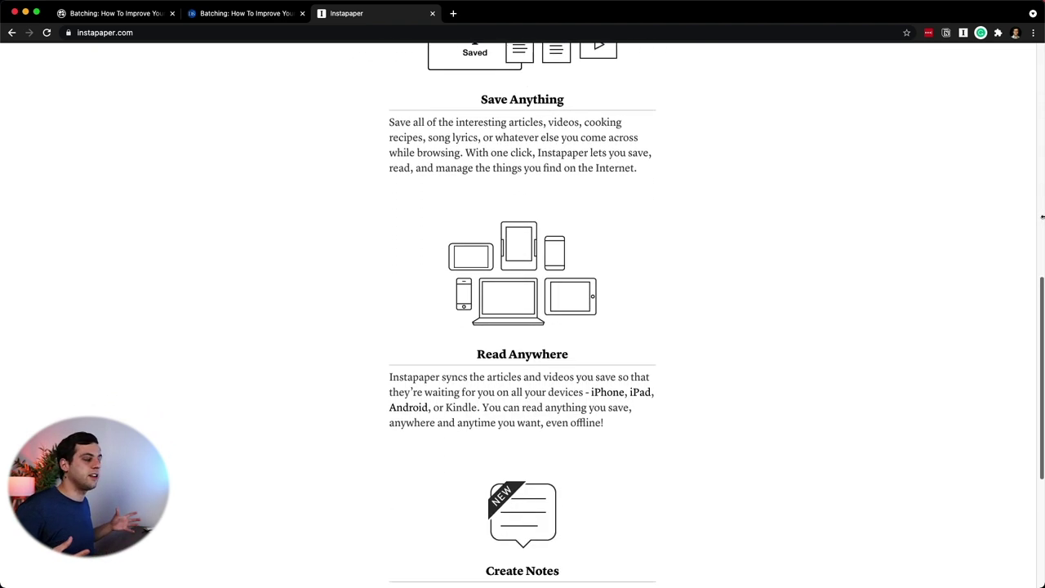
{"action": "scroll", "coordinate": [1042, 217], "scroll_direction": "down", "scroll_amount": 3}
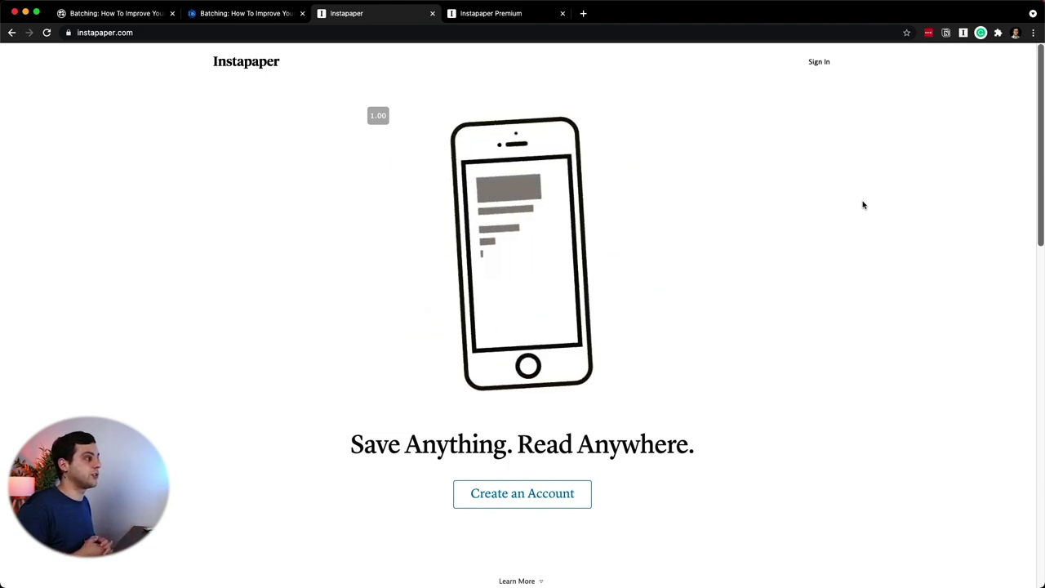
{"action": "key", "text": "ctrl+Tab"}
{"action": "scroll", "coordinate": [1042, 278], "scroll_direction": "down", "scroll_amount": 5}
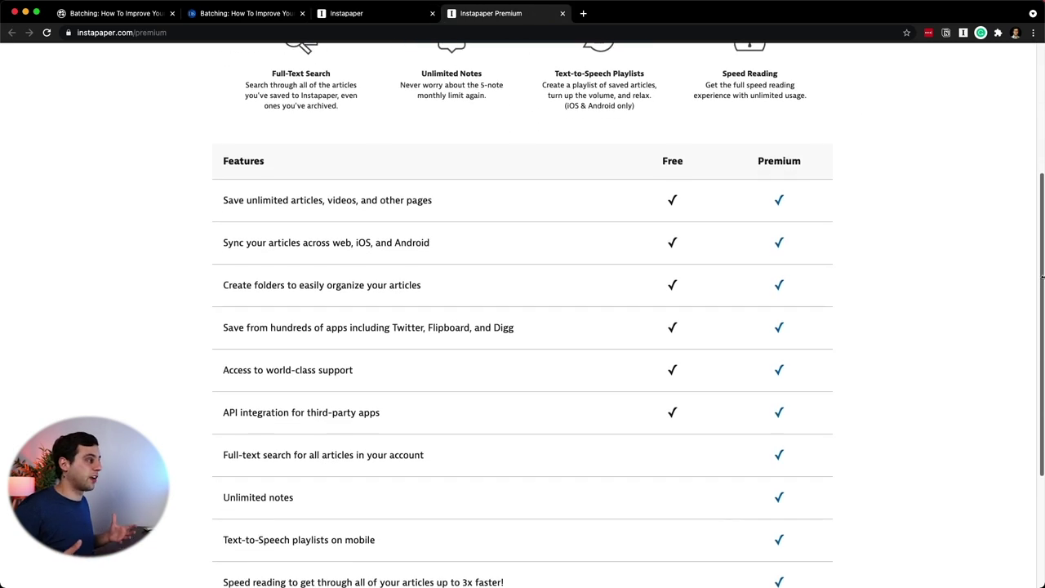
{"action": "scroll", "coordinate": [1042, 278], "scroll_direction": "down", "scroll_amount": 4}
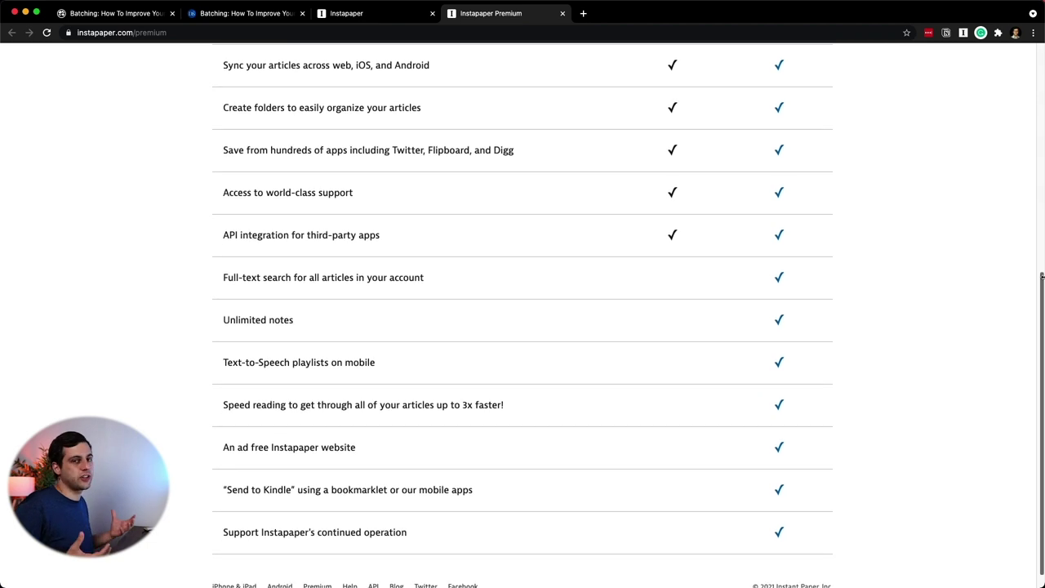
{"action": "scroll", "coordinate": [1042, 286], "scroll_direction": "up", "scroll_amount": 10}
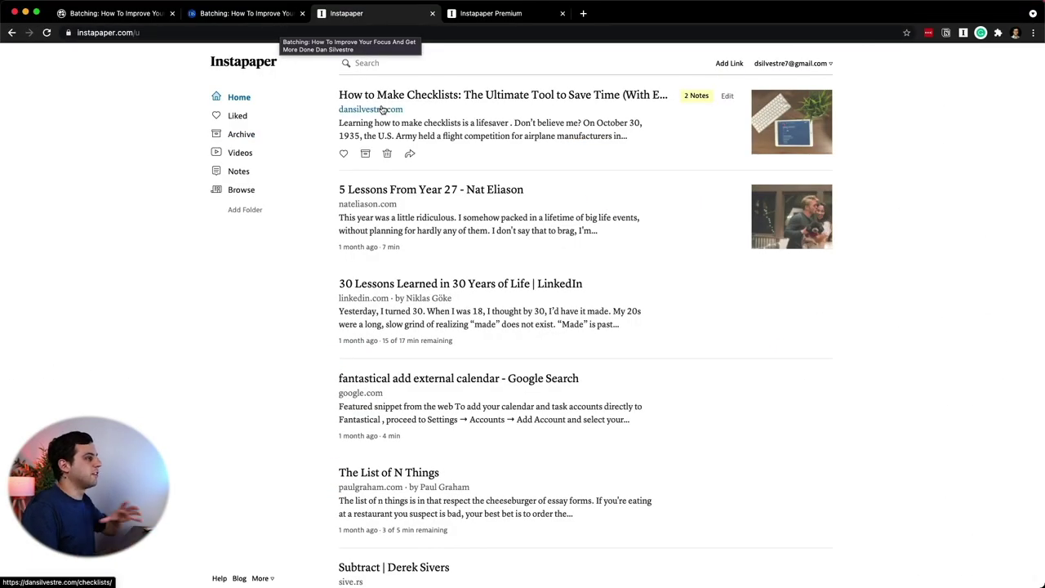
Step: View the Liked list, then the Archive, with note counts such as 'How I read' with 8 Notes
{"action": "left_click", "coordinate": [293, 118]}
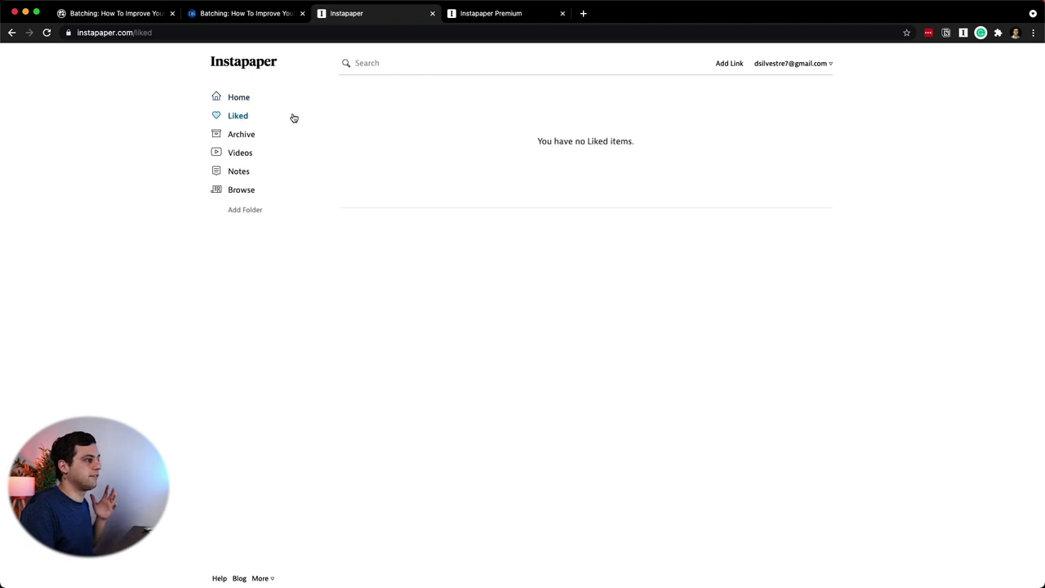
{"action": "left_click", "coordinate": [280, 133]}
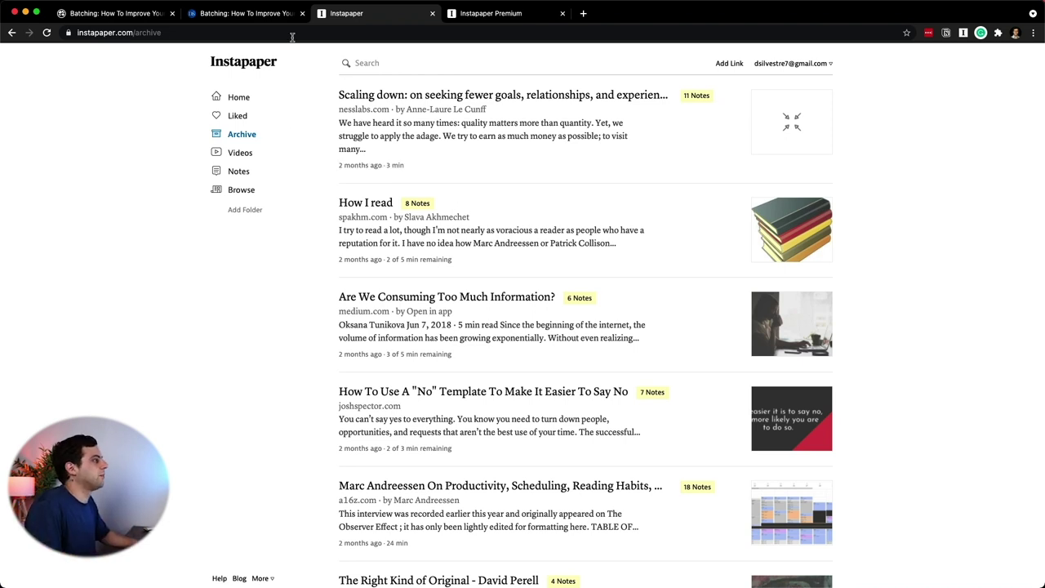
Step: Search 'scaling down' in Roam, open the Scaling Down (highlights) page and expand its highlights
{"action": "left_click", "coordinate": [131, 14]}
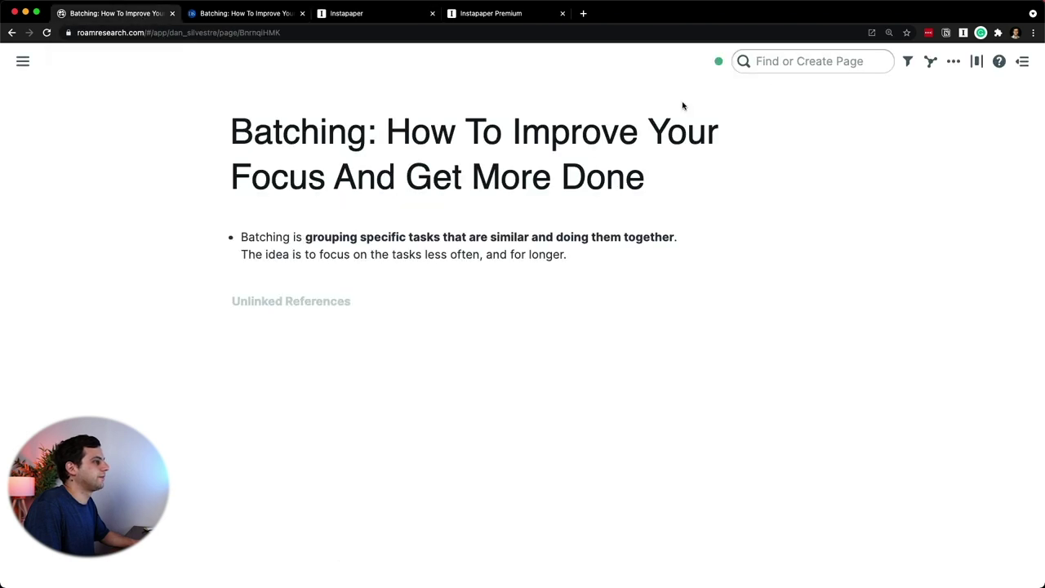
{"action": "left_click", "coordinate": [781, 62]}
{"action": "type", "text": "sclaing "}
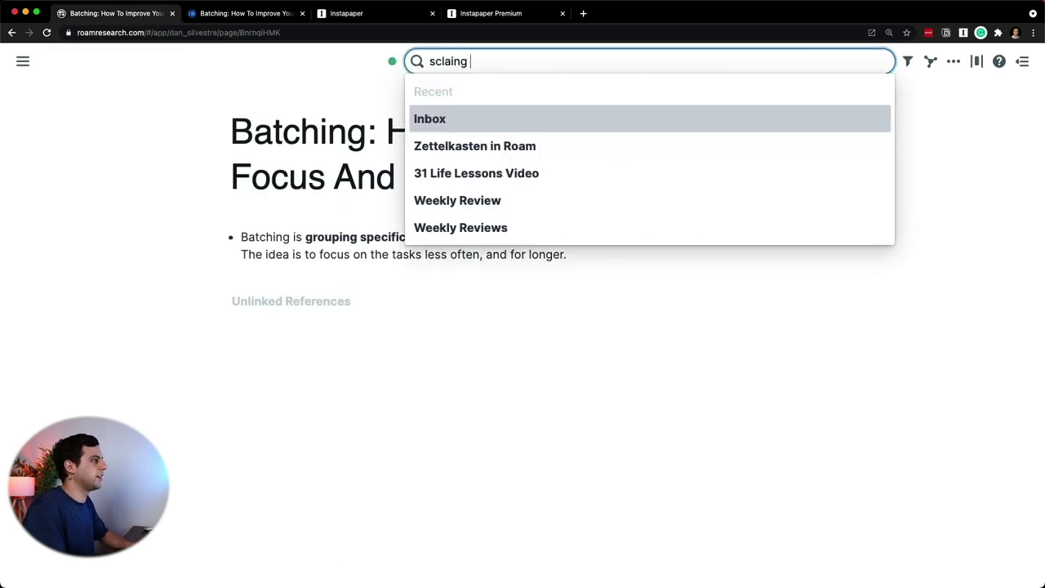
{"action": "type", "text": "ng down"}
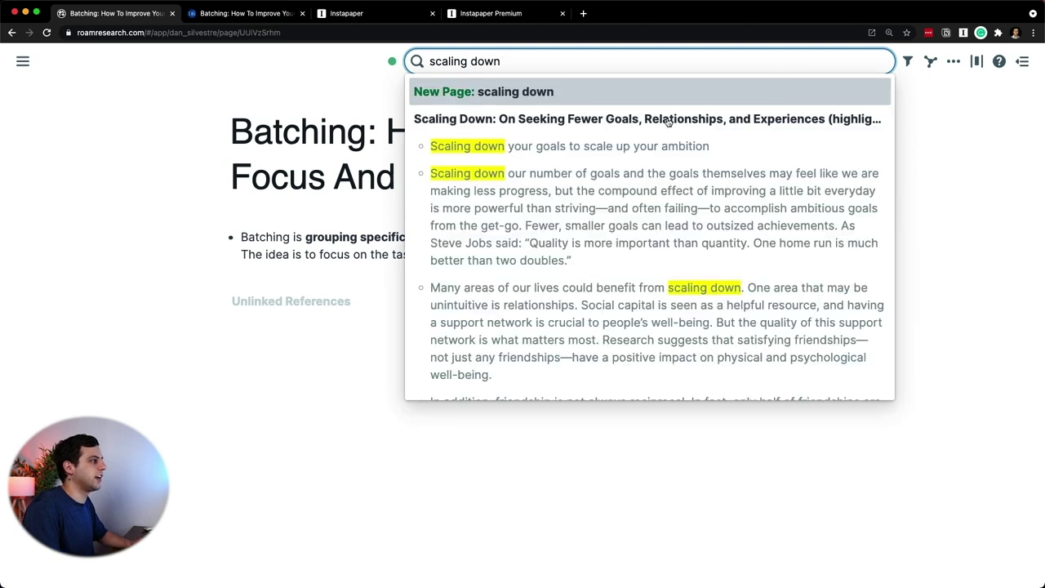
{"action": "left_click", "coordinate": [668, 121]}
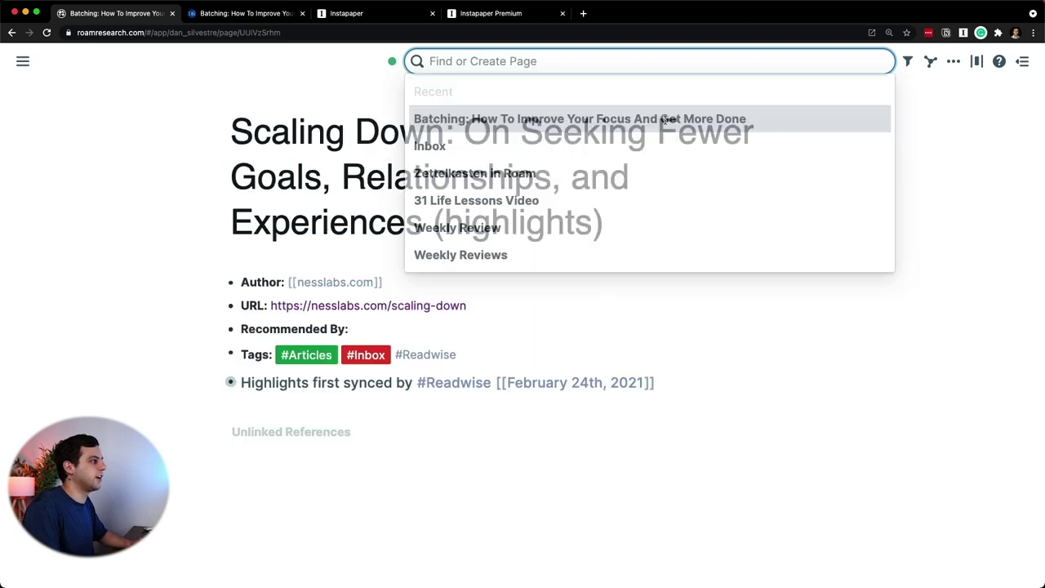
{"action": "left_click", "coordinate": [222, 382]}
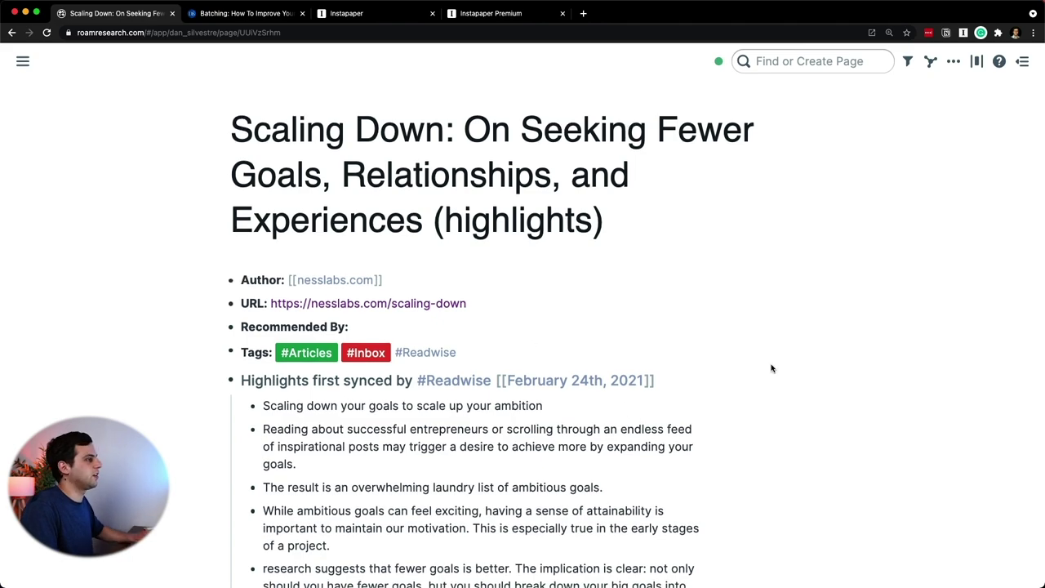
{"action": "scroll", "coordinate": [772, 368], "scroll_direction": "down", "scroll_amount": 2}
{"action": "scroll", "coordinate": [771, 368], "scroll_direction": "down", "scroll_amount": 10}
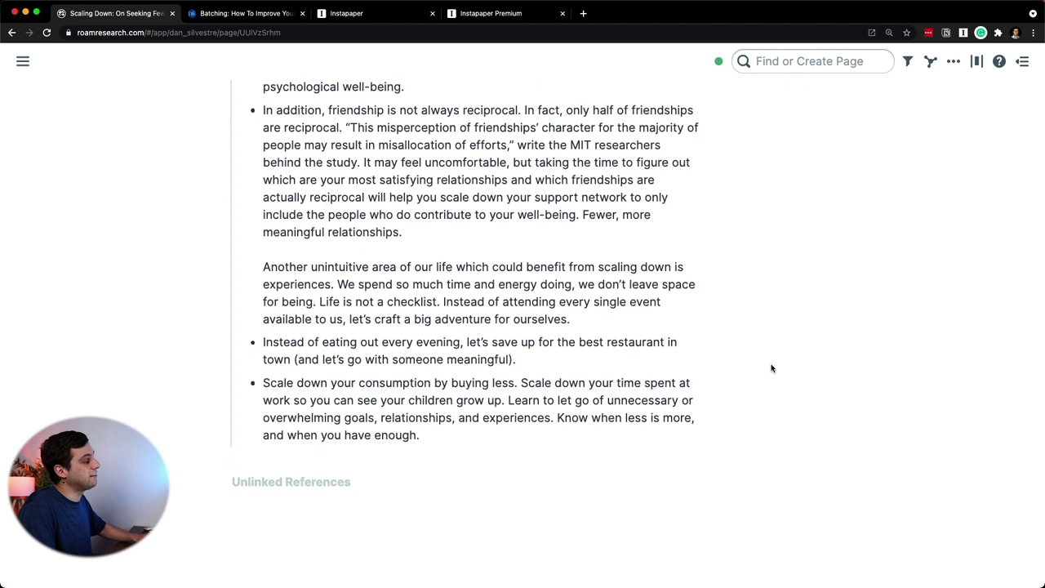
{"action": "scroll", "coordinate": [772, 368], "scroll_direction": "up", "scroll_amount": 10}
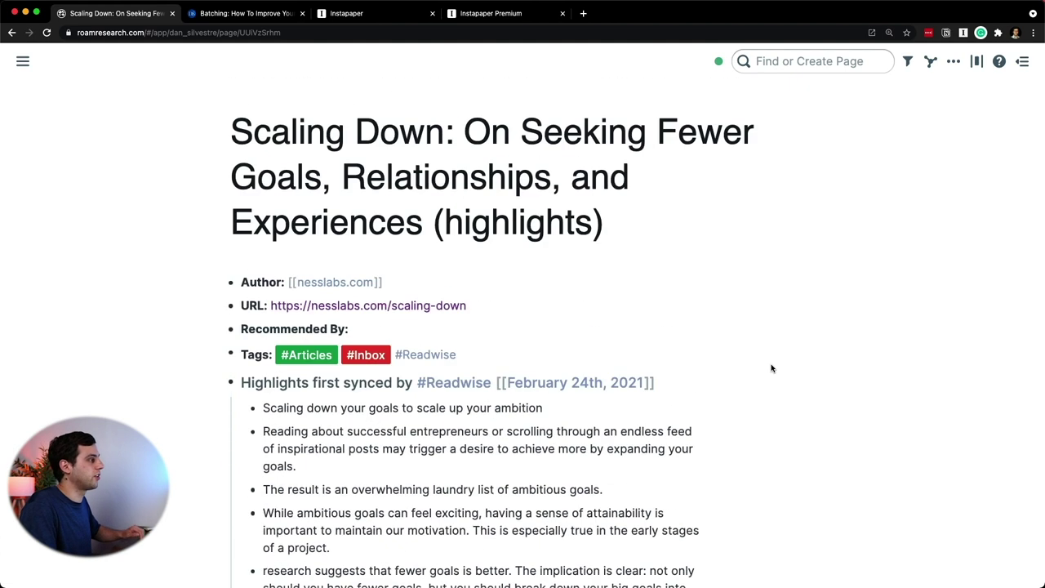
Step: Open the Scaling down article in Instapaper, compare its highlights with the Roam page, then go back
{"action": "left_click", "coordinate": [407, 13]}
{"action": "left_click", "coordinate": [458, 94]}
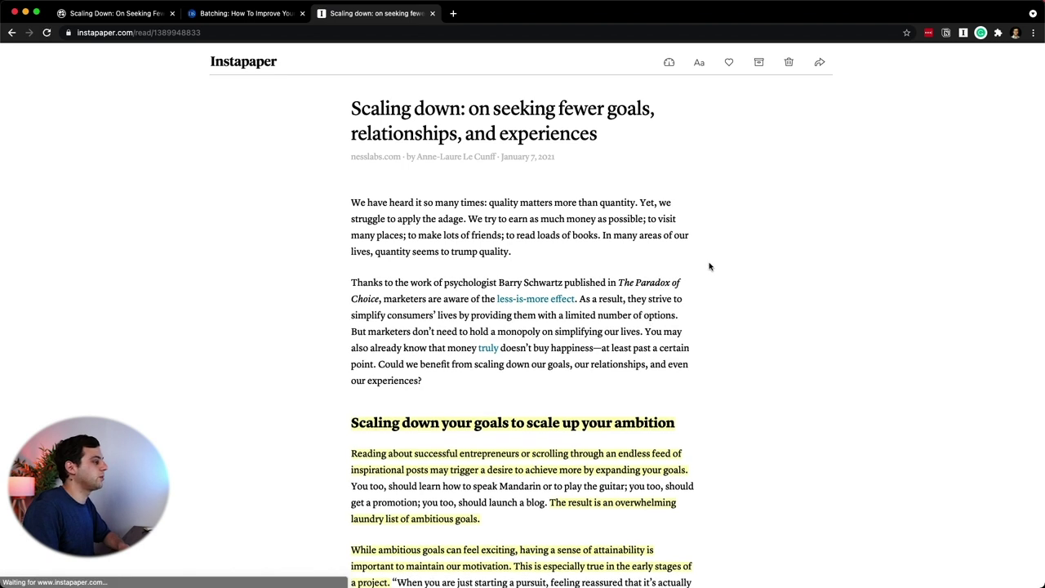
{"action": "scroll", "coordinate": [397, 355], "scroll_direction": "down", "scroll_amount": 1}
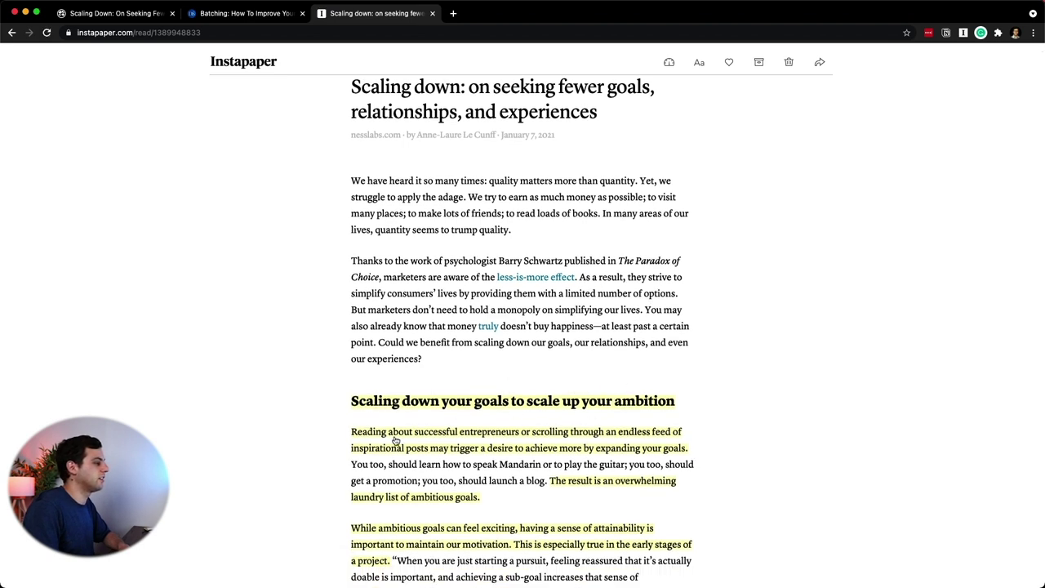
{"action": "left_click", "coordinate": [136, 18]}
{"action": "scroll", "coordinate": [533, 258], "scroll_direction": "down", "scroll_amount": 2}
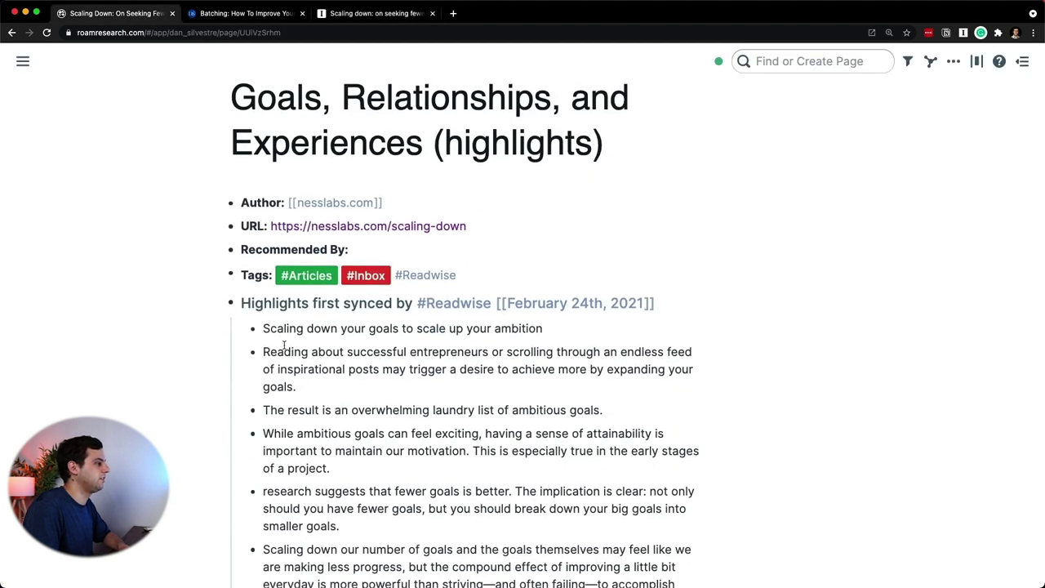
{"action": "left_click", "coordinate": [353, 14]}
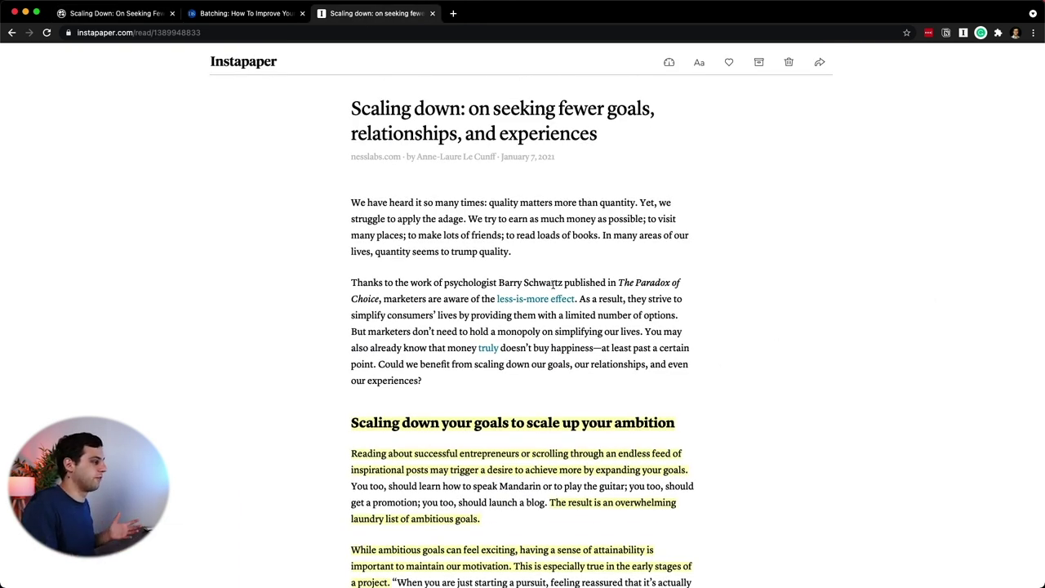
{"action": "scroll", "coordinate": [554, 283], "scroll_direction": "down", "scroll_amount": 5}
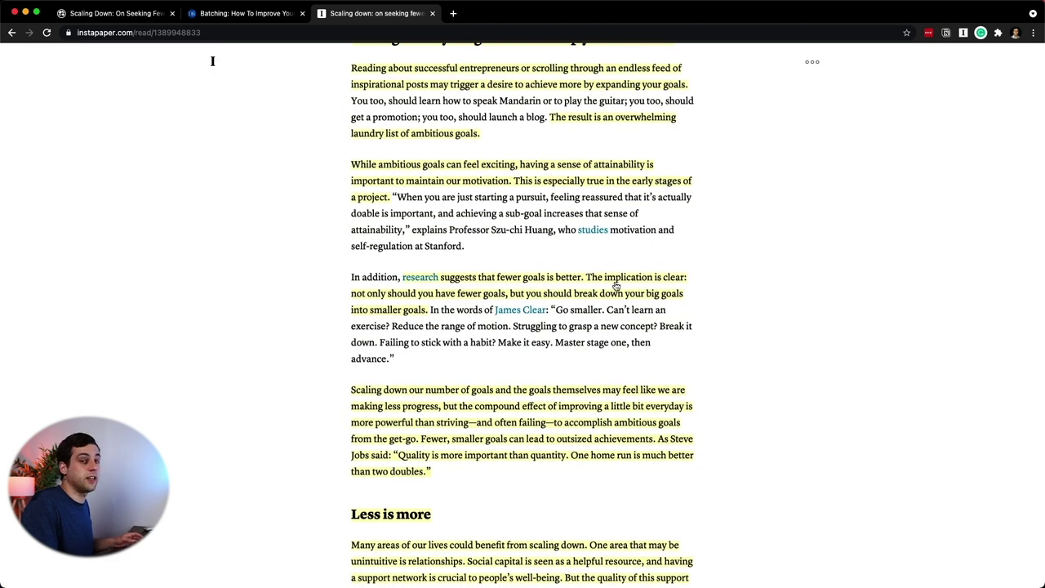
{"action": "key", "text": "super+bracketleft"}
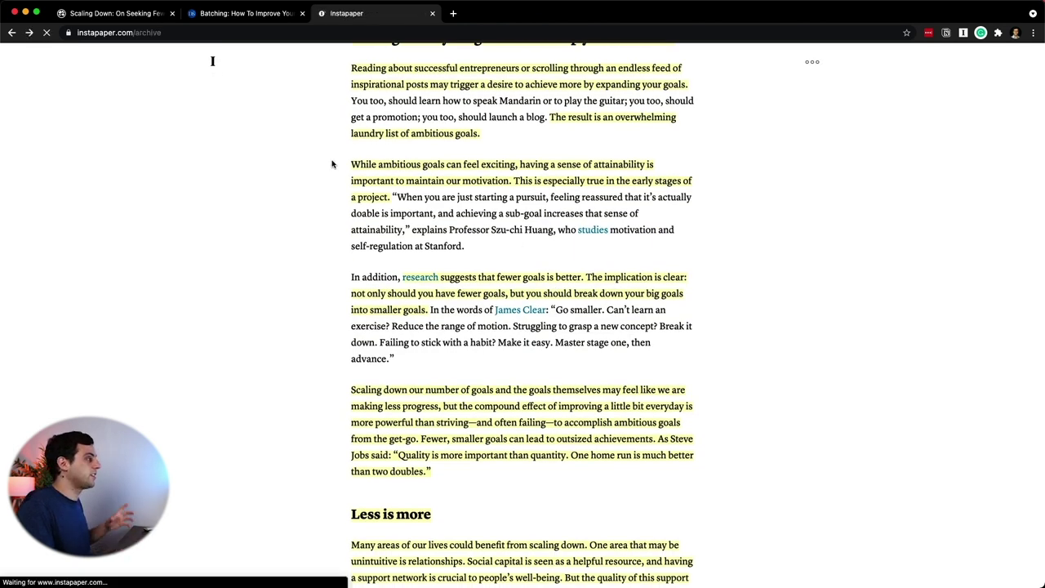
Step: Visit the Videos, Notes and Browse sections, then return to the Home reading list
{"action": "left_click", "coordinate": [274, 154]}
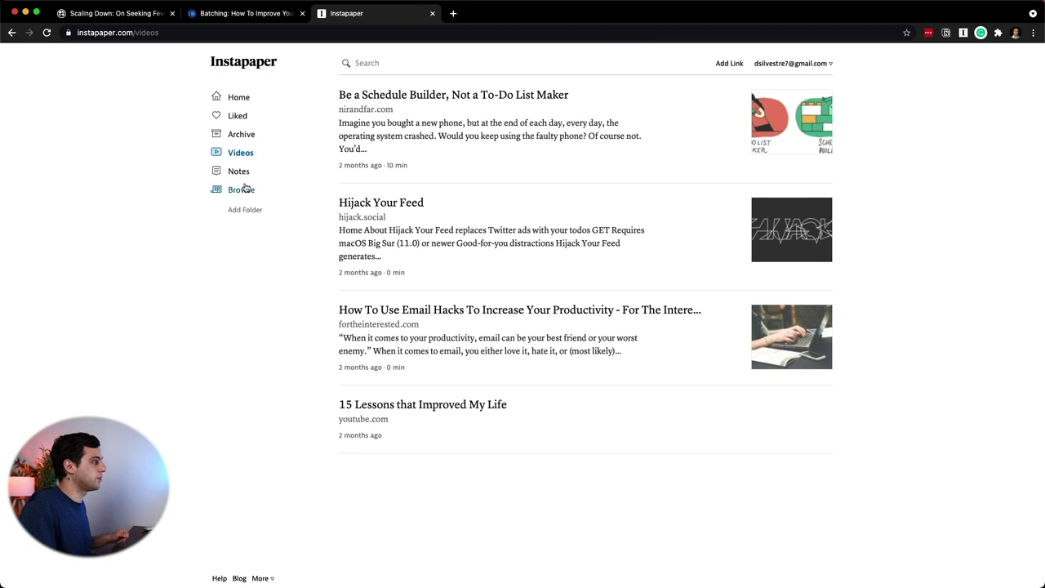
{"action": "left_click", "coordinate": [246, 173]}
{"action": "scroll", "coordinate": [739, 302], "scroll_direction": "down", "scroll_amount": 6}
{"action": "scroll", "coordinate": [739, 302], "scroll_direction": "down", "scroll_amount": 20}
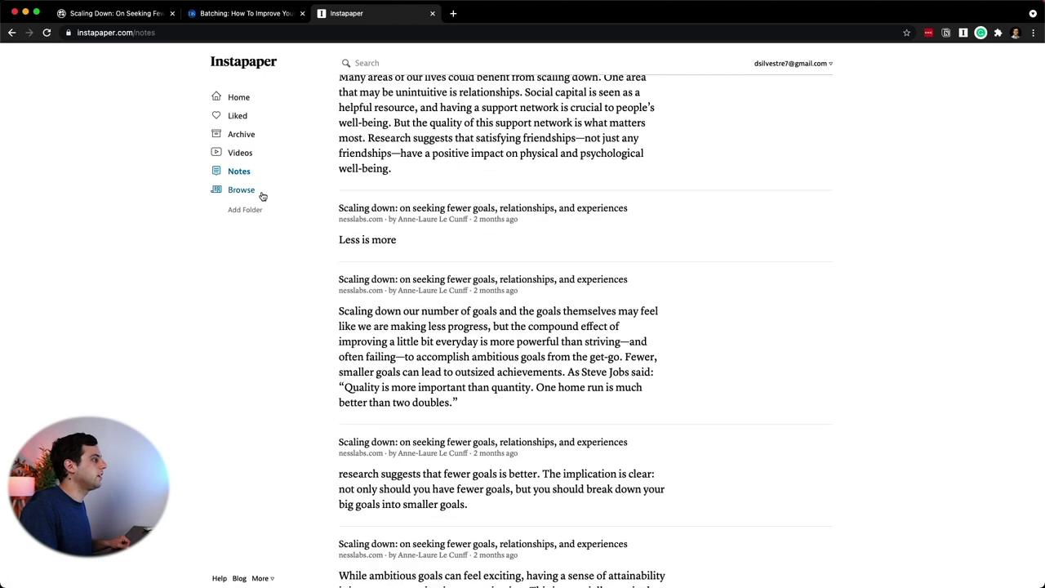
{"action": "left_click", "coordinate": [260, 194]}
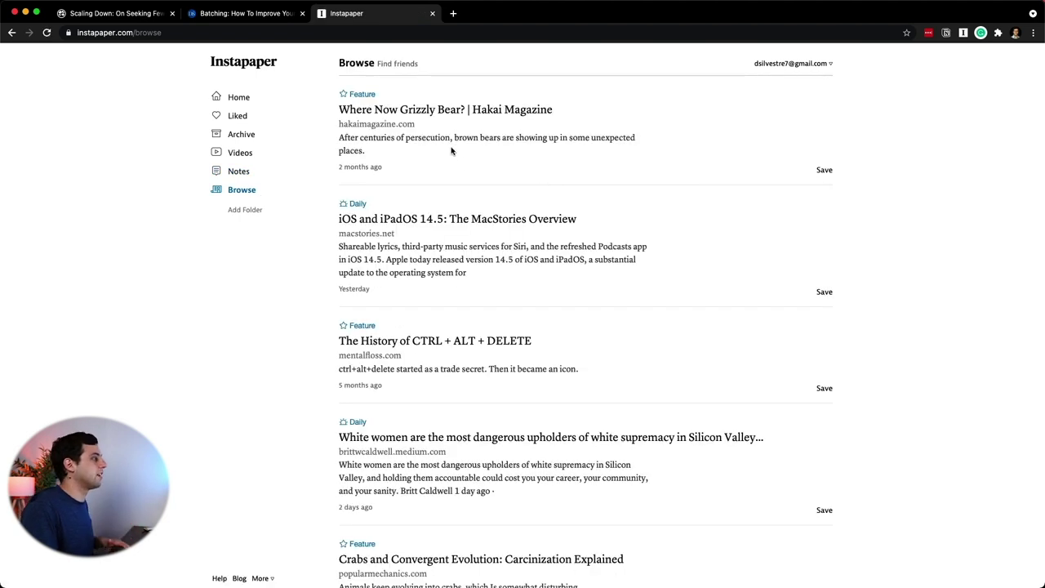
{"action": "left_click", "coordinate": [250, 97]}
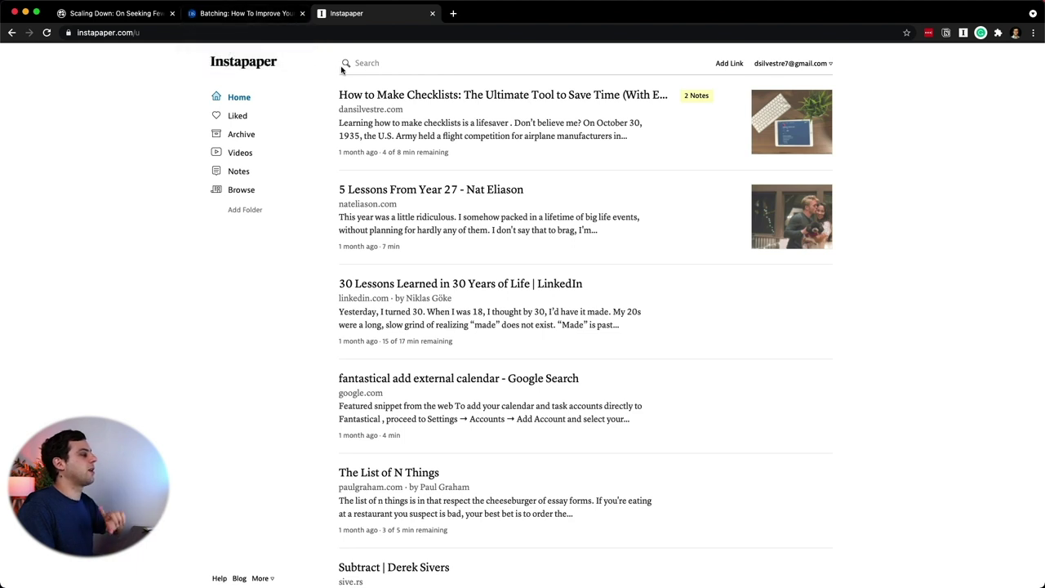
Step: Return to the Batching article tab and save it with the Instapaper extension icon
{"action": "left_click", "coordinate": [277, 13]}
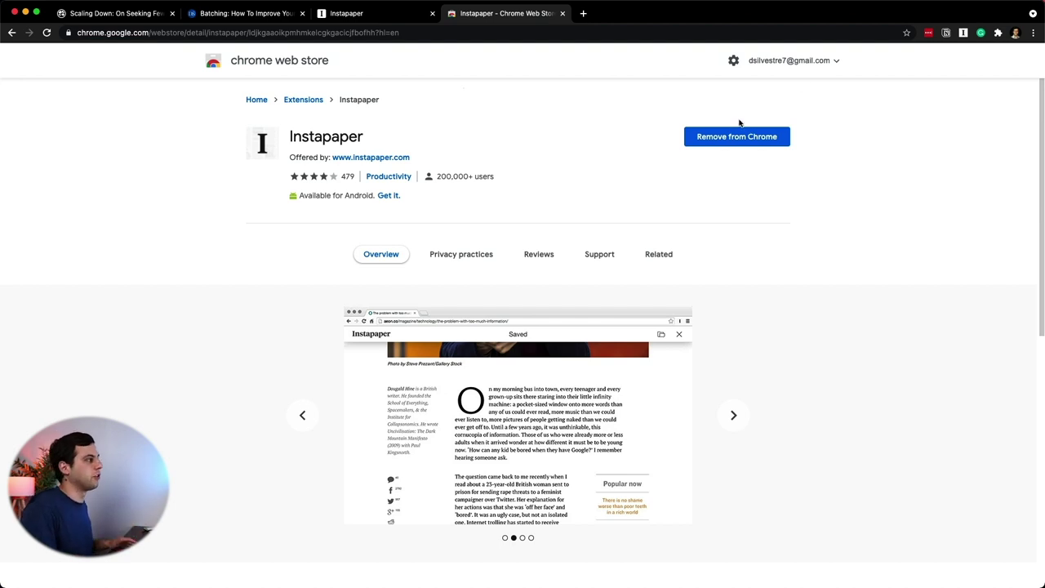
{"action": "left_click", "coordinate": [245, 13]}
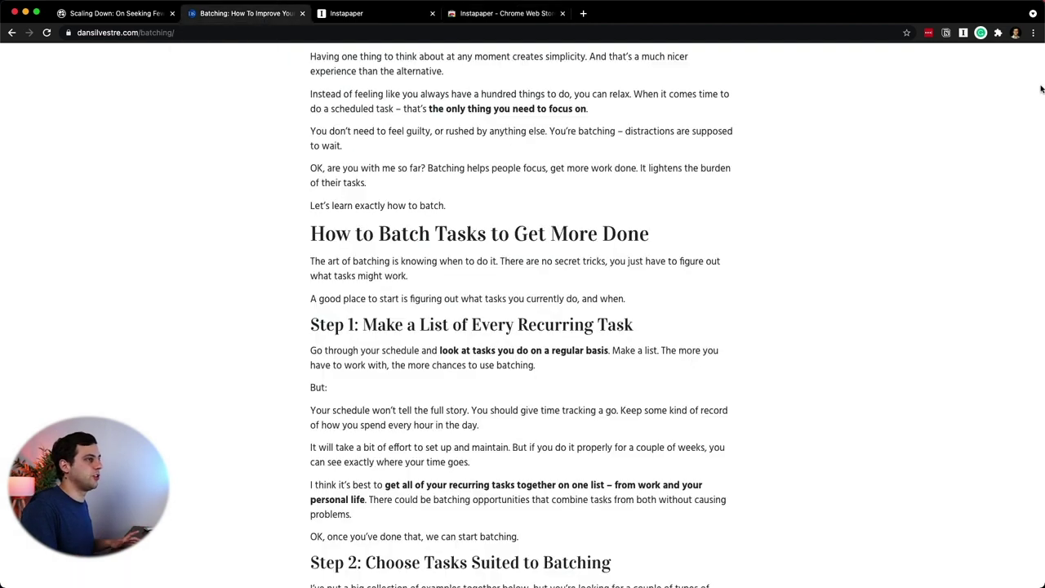
{"action": "left_click", "coordinate": [963, 33]}
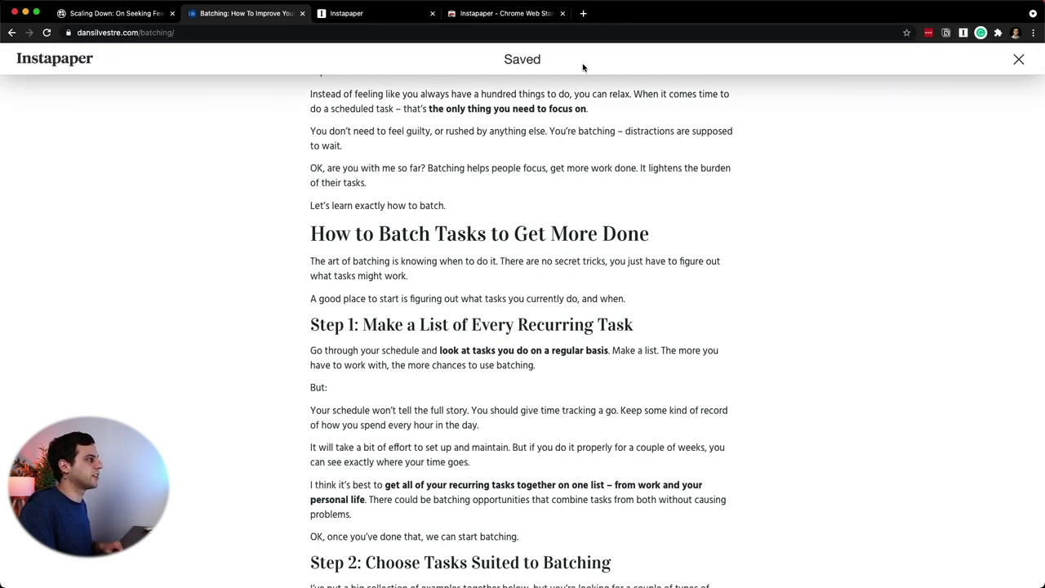
Step: Reload Instapaper's home list and open the saved Batching article
{"action": "left_click", "coordinate": [414, 15]}
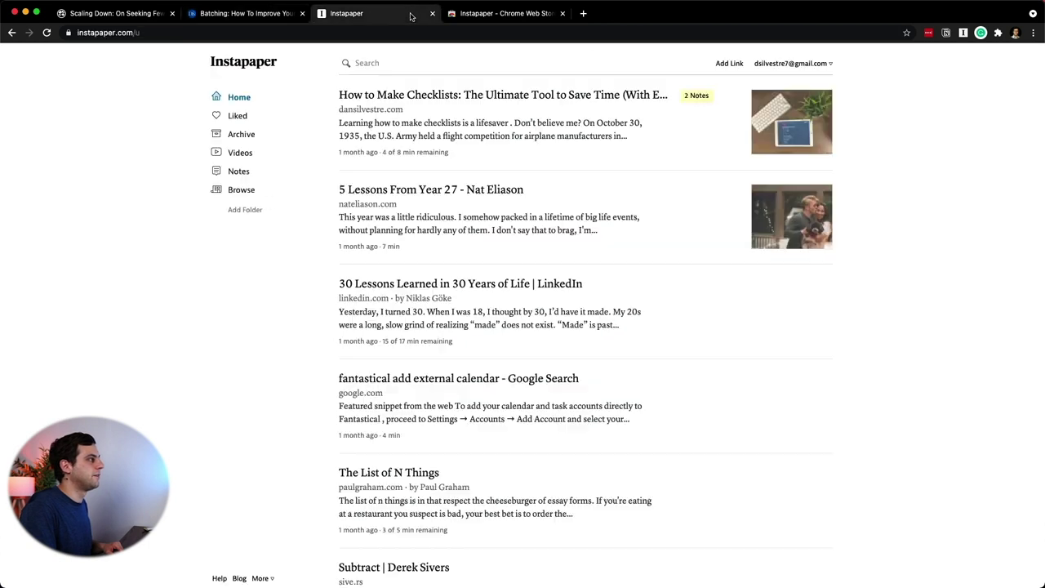
{"action": "left_click", "coordinate": [236, 97]}
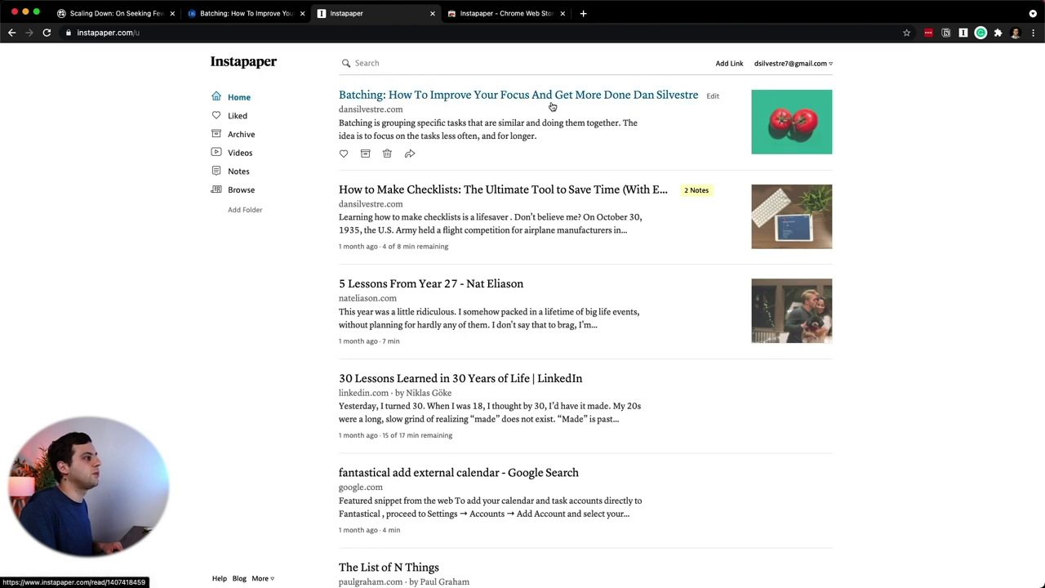
{"action": "left_click", "coordinate": [461, 97]}
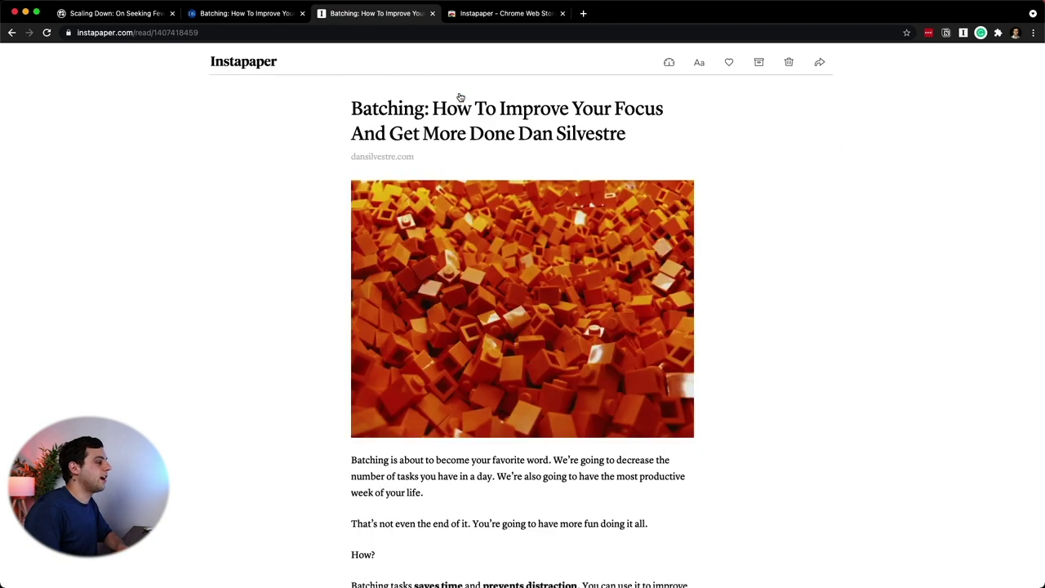
{"action": "scroll", "coordinate": [471, 149], "scroll_direction": "down", "scroll_amount": 4}
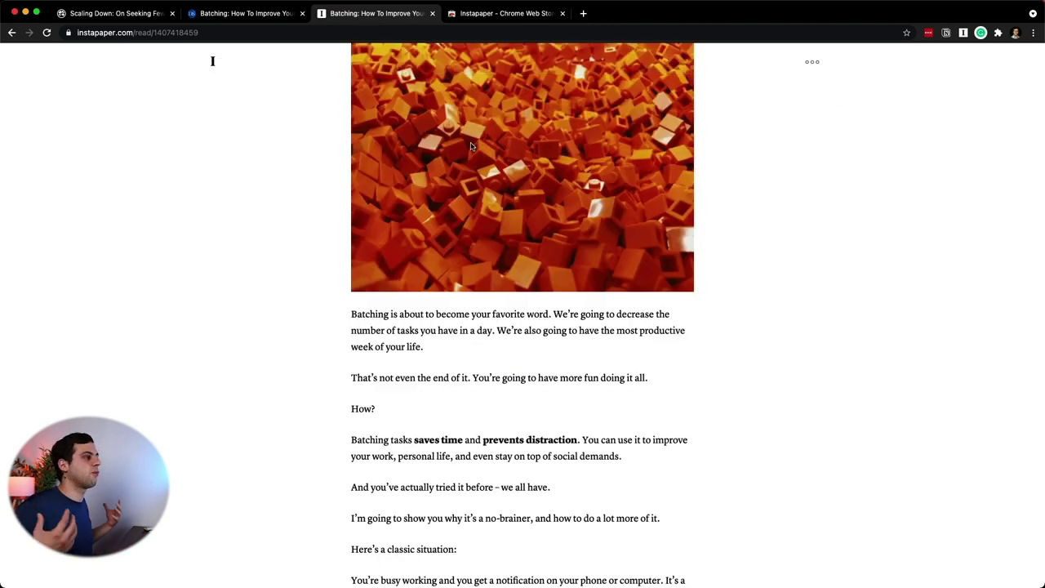
{"action": "scroll", "coordinate": [449, 308], "scroll_direction": "down", "scroll_amount": 1}
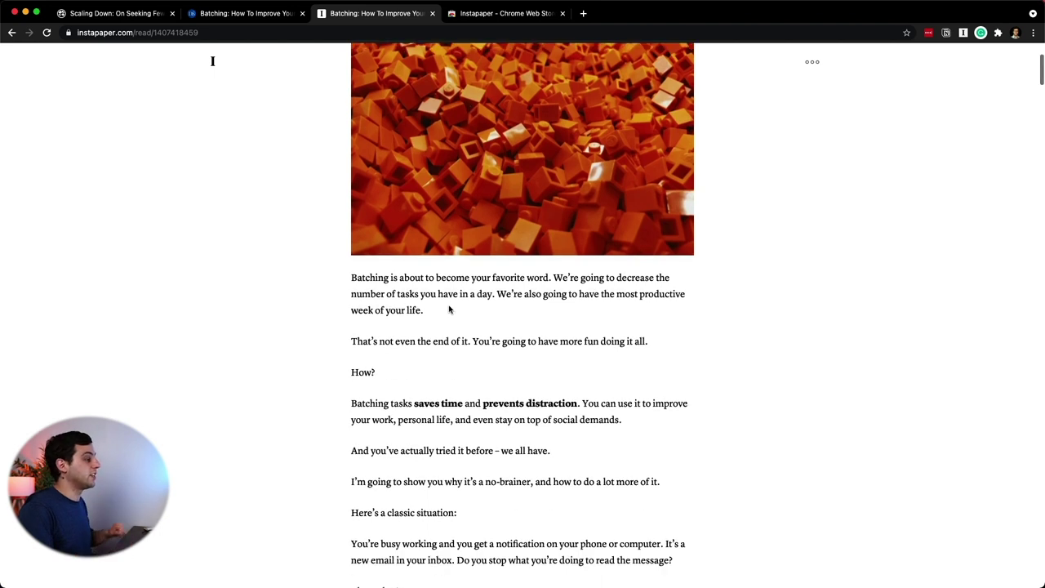
{"action": "scroll", "coordinate": [433, 312], "scroll_direction": "down", "scroll_amount": 1}
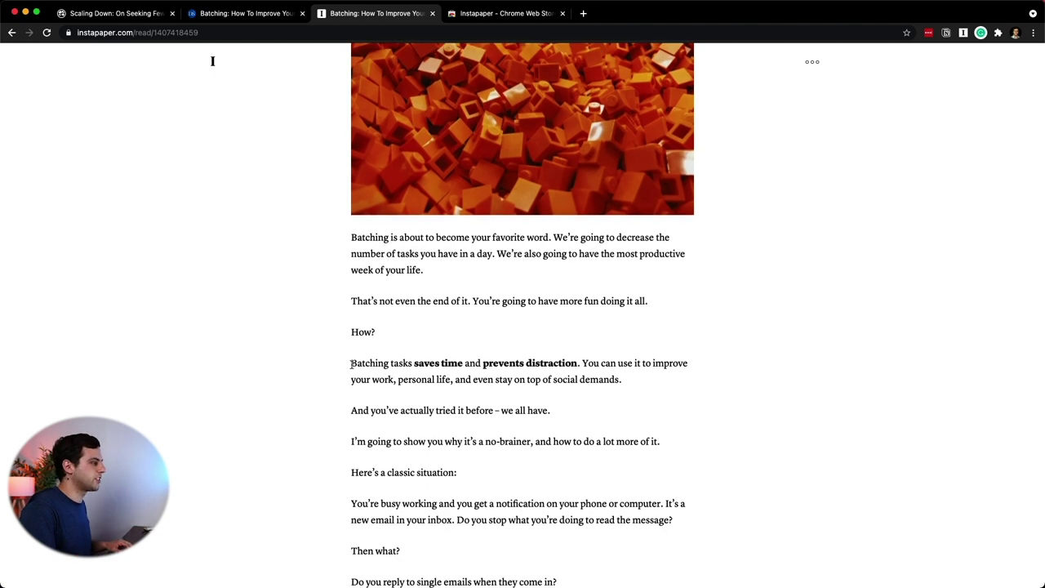
Step: Highlight the sentence about batching saving time and the sentence defining batching
{"action": "left_click_drag", "start_coordinate": [351, 363], "coordinate": [580, 362]}
{"action": "left_click", "coordinate": [505, 338]}
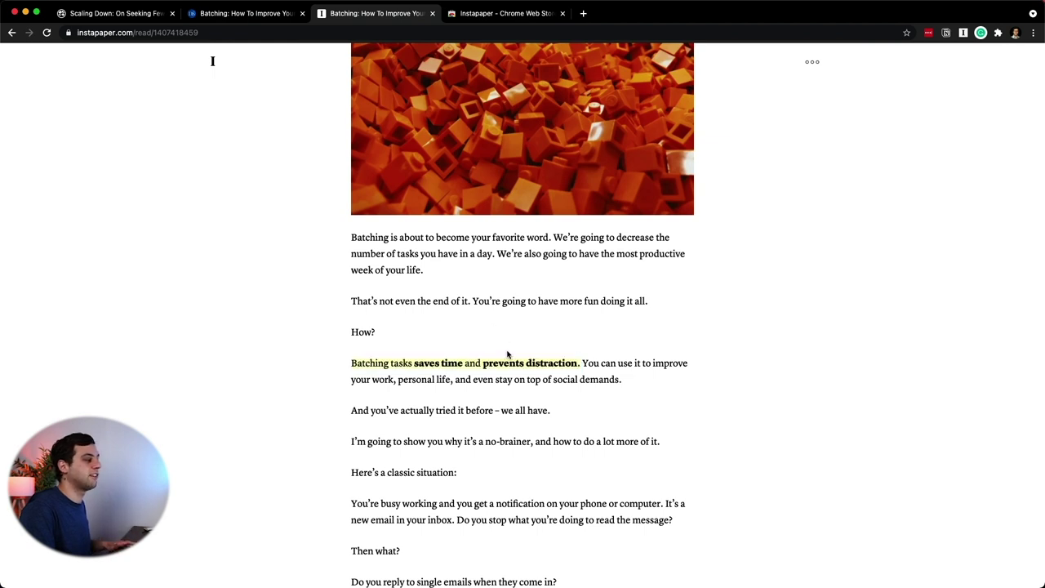
{"action": "scroll", "coordinate": [511, 359], "scroll_direction": "down", "scroll_amount": 10}
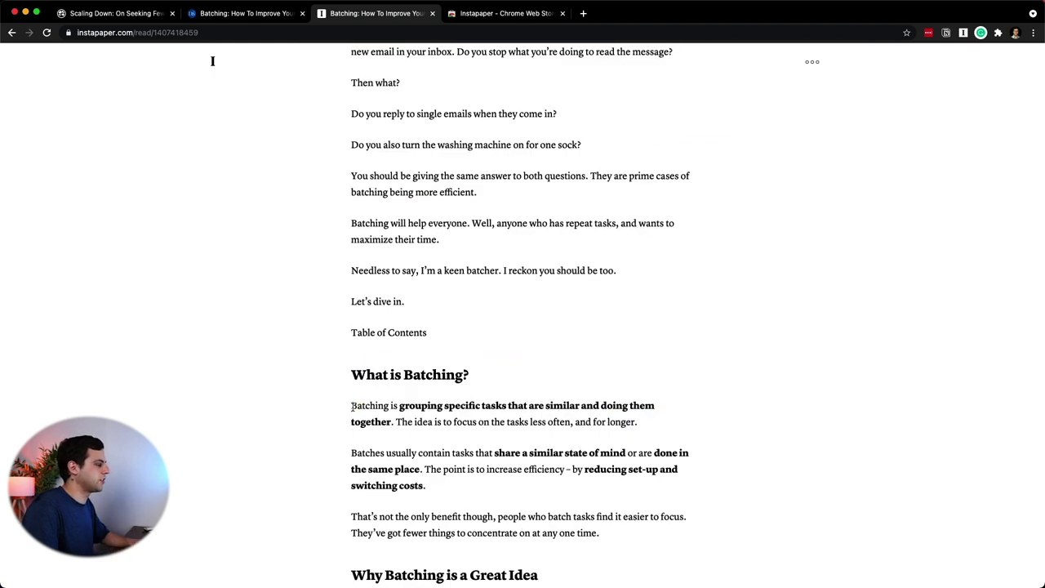
{"action": "left_click_drag", "start_coordinate": [351, 405], "coordinate": [366, 406]}
{"action": "left_click", "coordinate": [394, 421], "text": "shift"}
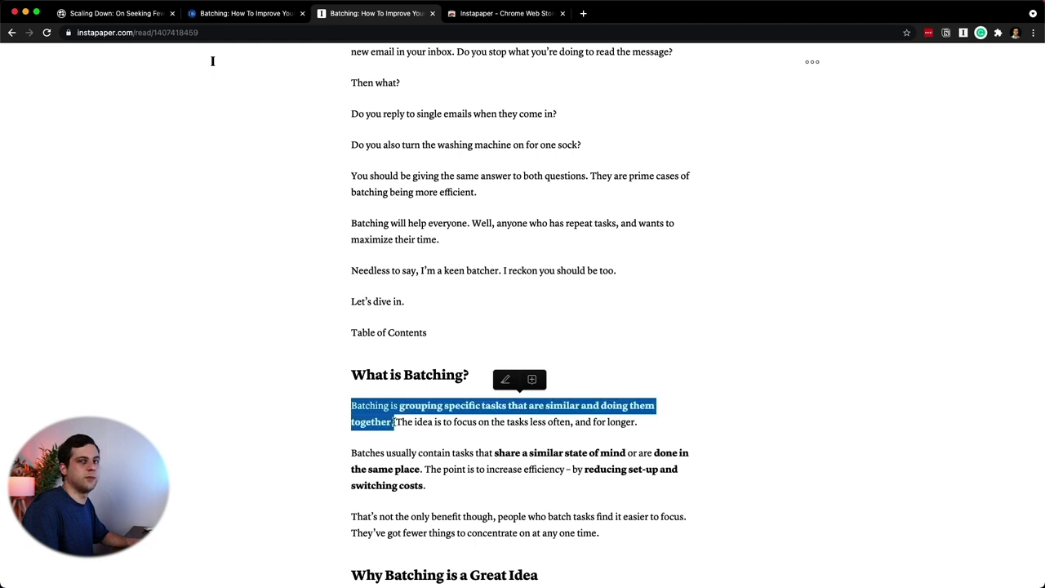
{"action": "left_click", "coordinate": [505, 380]}
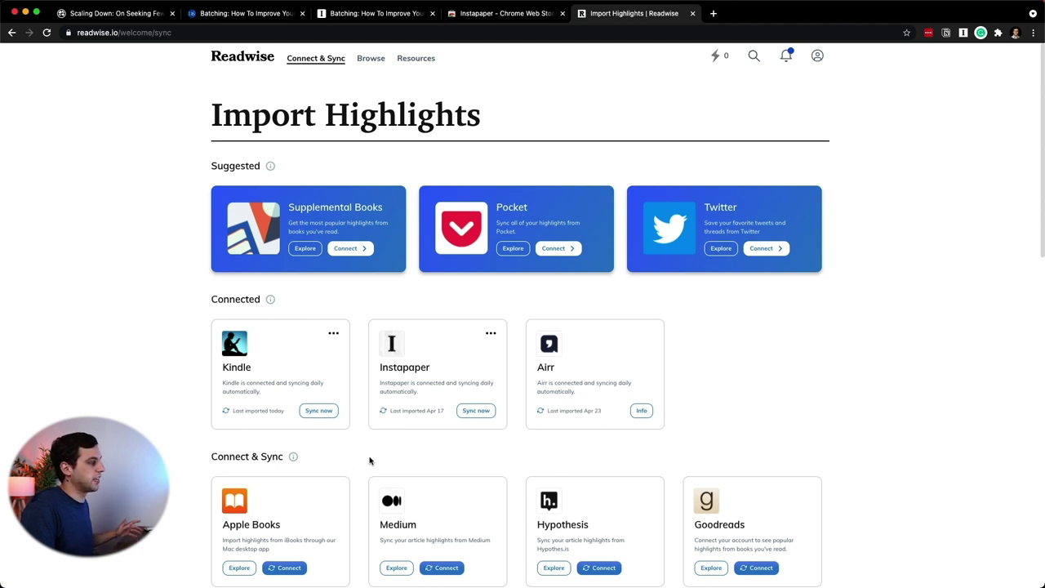
Step: Sync Readwise's Instapaper connection to import the 2 new Batching highlights
{"action": "left_click", "coordinate": [400, 389]}
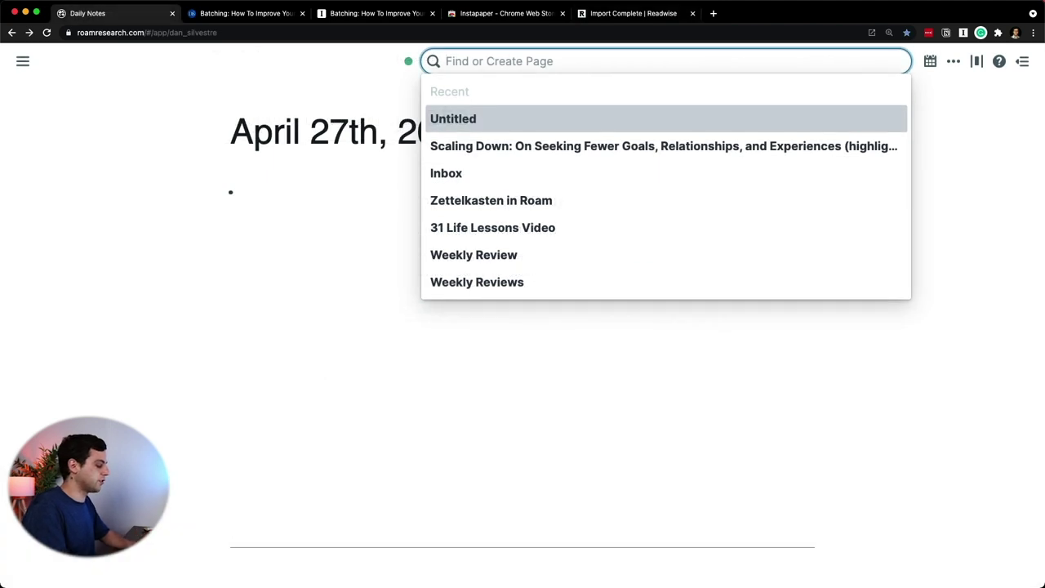
Step: Enter 'batching' in Roam's Find or Create Page search box
{"action": "type", "text": "batching"}
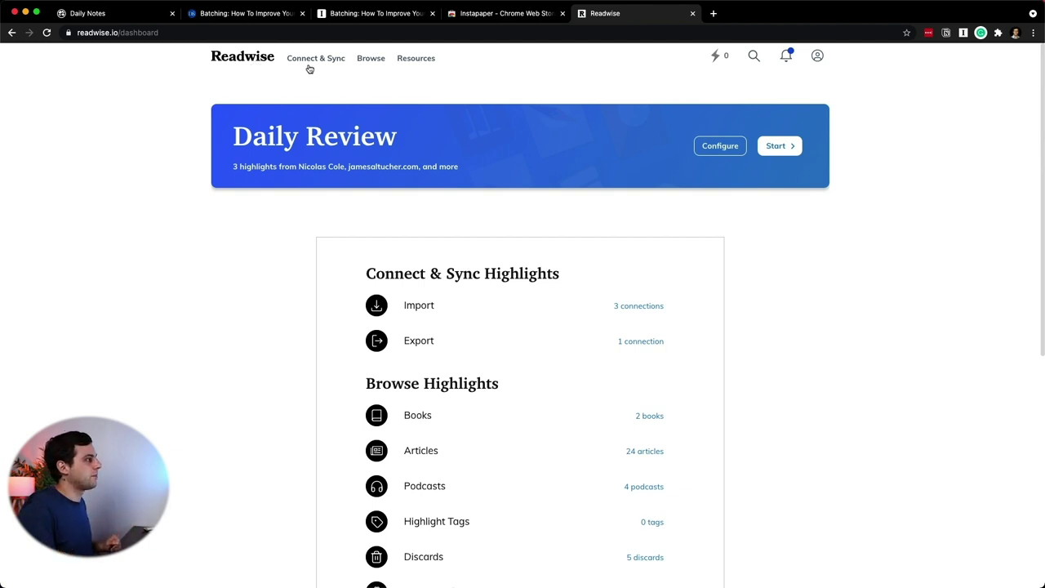
Step: Export the 2 new highlights from Readwise's Roam export card to the Roam graph
{"action": "left_click", "coordinate": [458, 340]}
{"action": "left_click", "coordinate": [304, 278]}
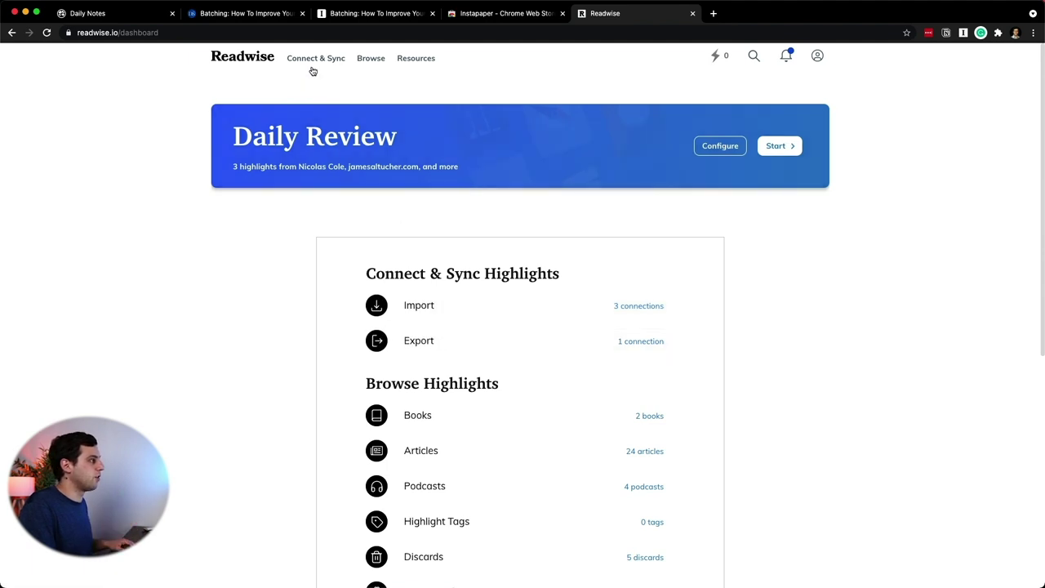
{"action": "left_click", "coordinate": [419, 339]}
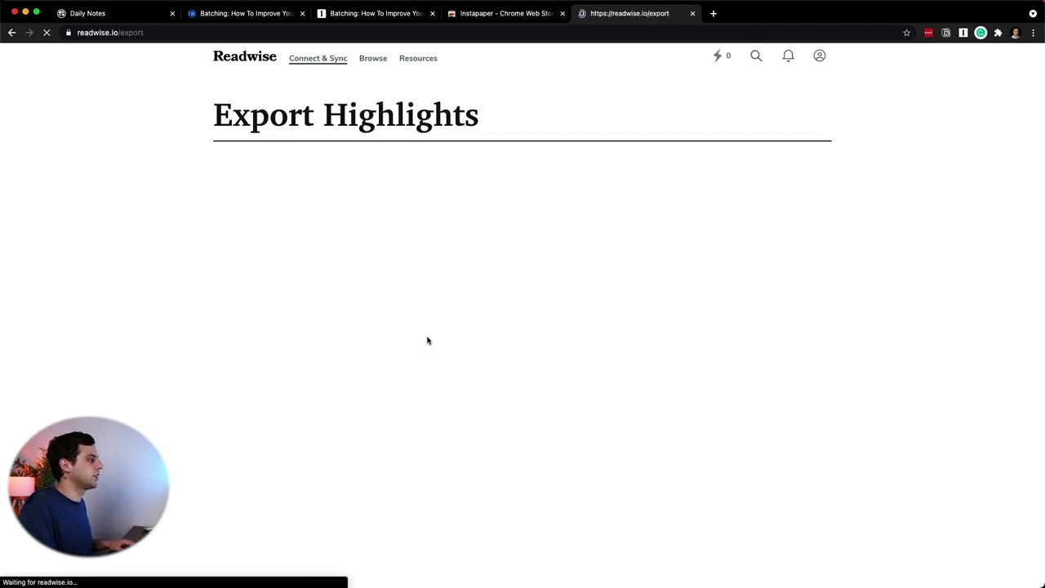
{"action": "left_click", "coordinate": [280, 243]}
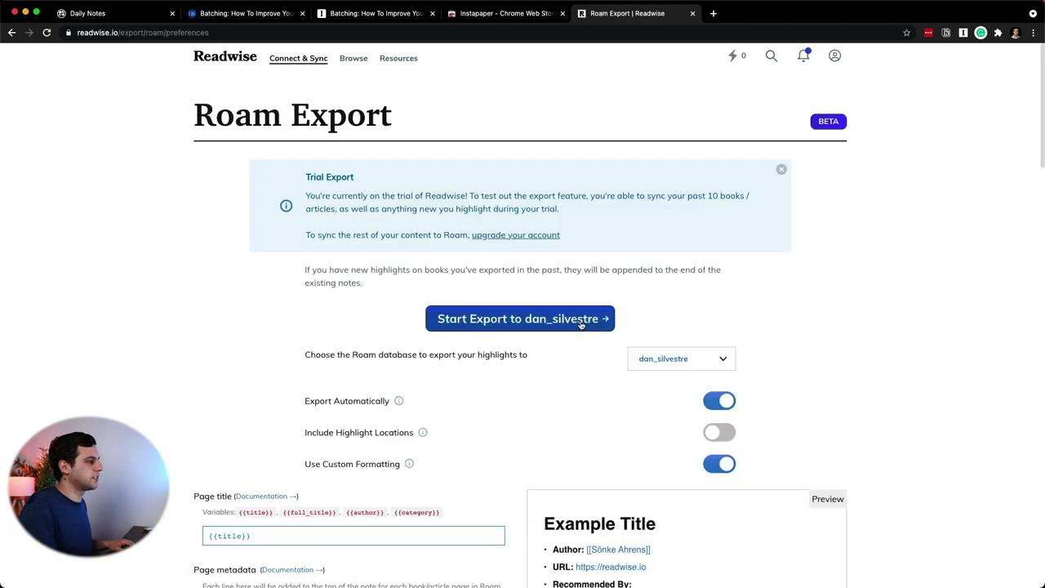
{"action": "left_click", "coordinate": [530, 318]}
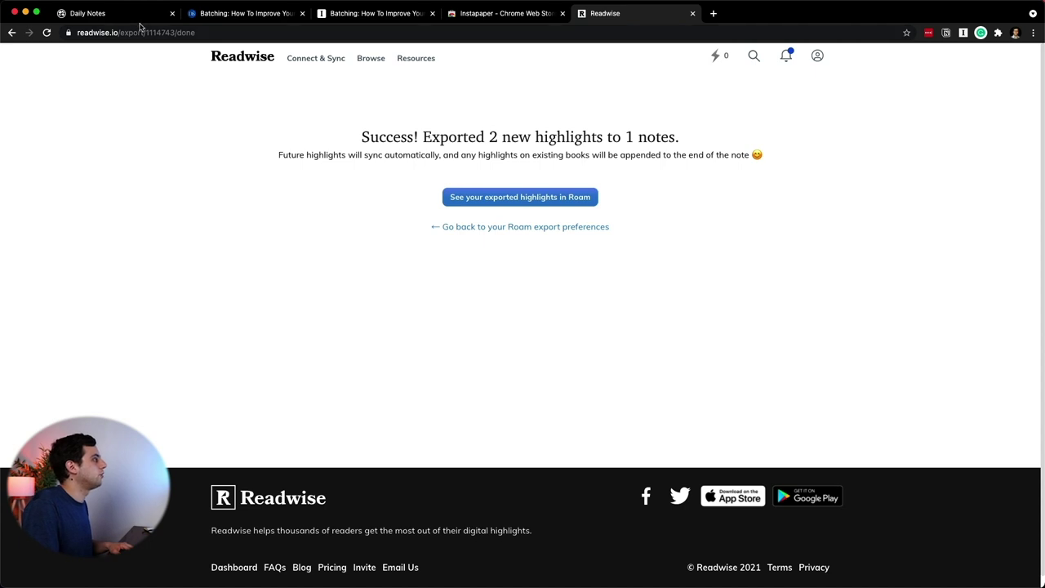
Step: Search Roam for 'batching', open the Batching page and select its two highlight blocks
{"action": "left_click", "coordinate": [141, 18]}
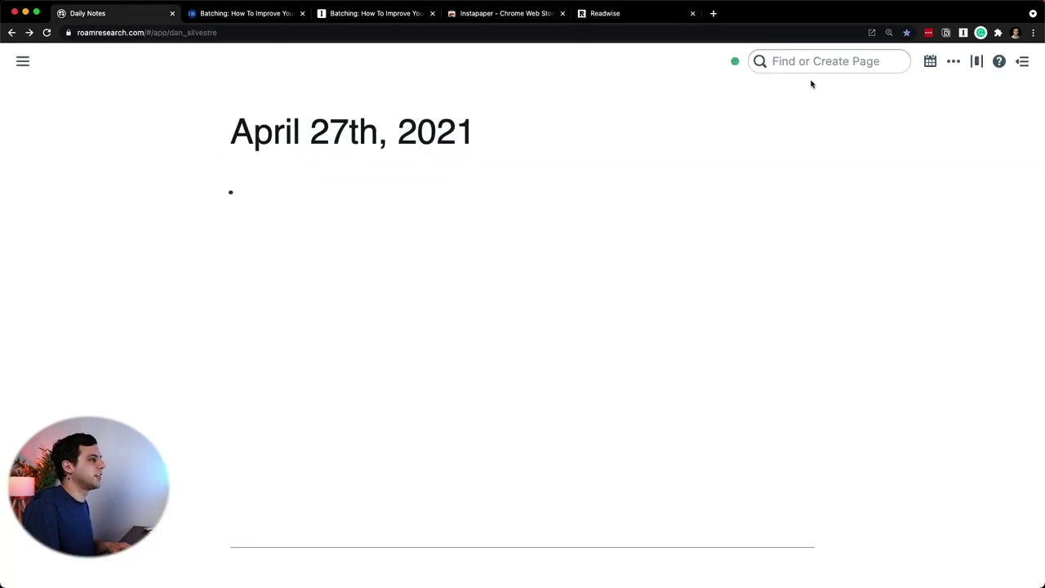
{"action": "left_click", "coordinate": [836, 65]}
{"action": "type", "text": "batching"}
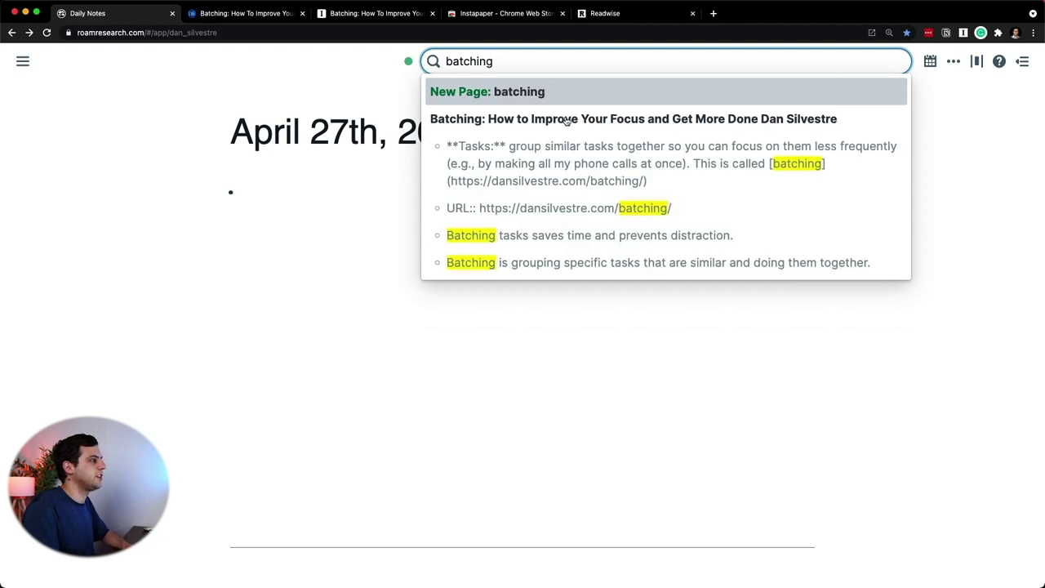
{"action": "left_click", "coordinate": [525, 121]}
{"action": "left_click_drag", "start_coordinate": [539, 381], "coordinate": [712, 404]}
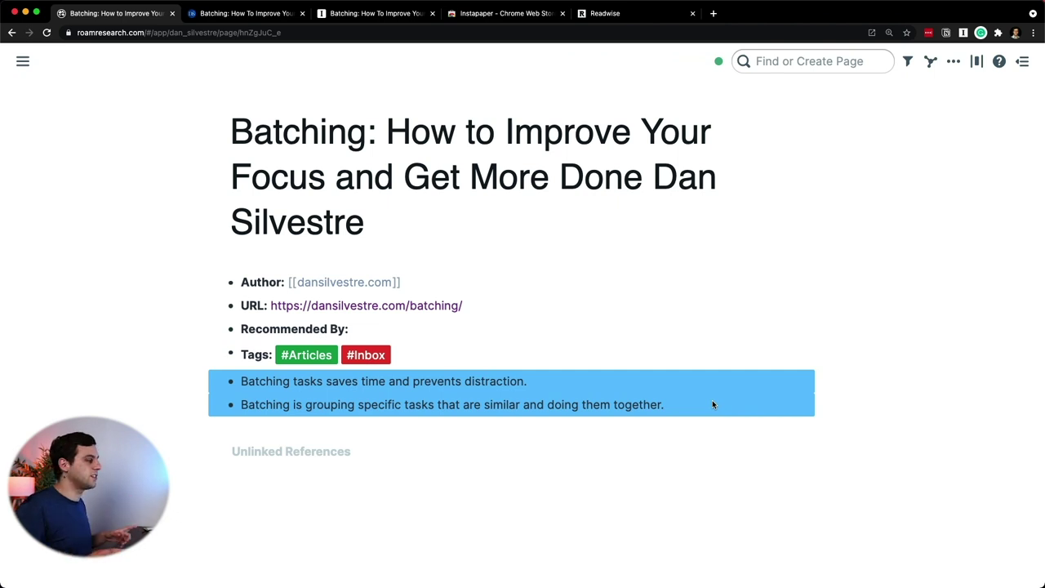
Step: Place the Instapaper article window beside Roam's Batching page and scroll through it
{"action": "left_click_drag", "start_coordinate": [376, 14], "coordinate": [336, 57]}
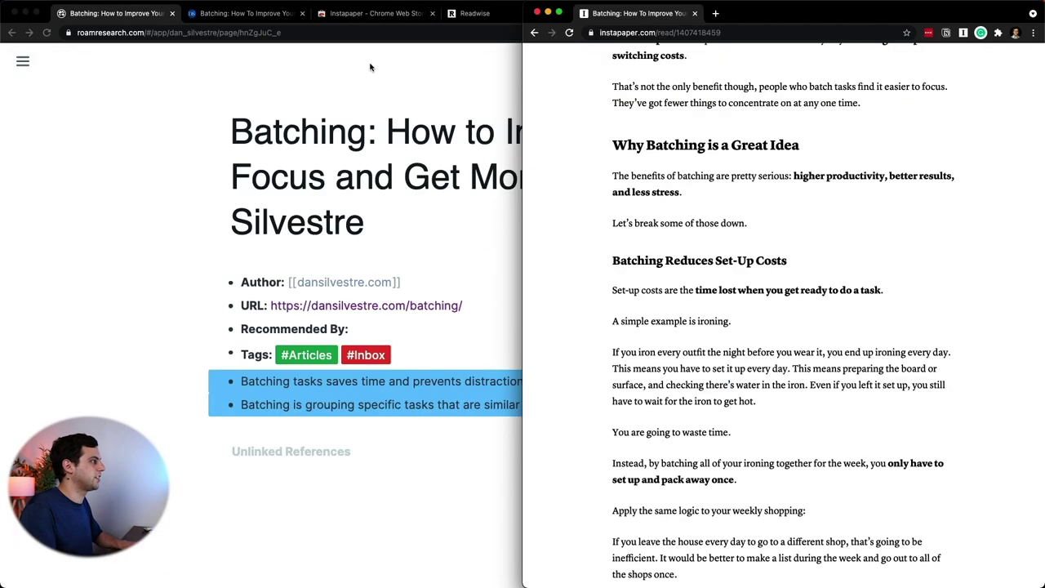
{"action": "scroll", "coordinate": [657, 176], "scroll_direction": "up", "scroll_amount": 10}
{"action": "scroll", "coordinate": [747, 361], "scroll_direction": "down", "scroll_amount": 5}
{"action": "scroll", "coordinate": [747, 360], "scroll_direction": "down", "scroll_amount": 1}
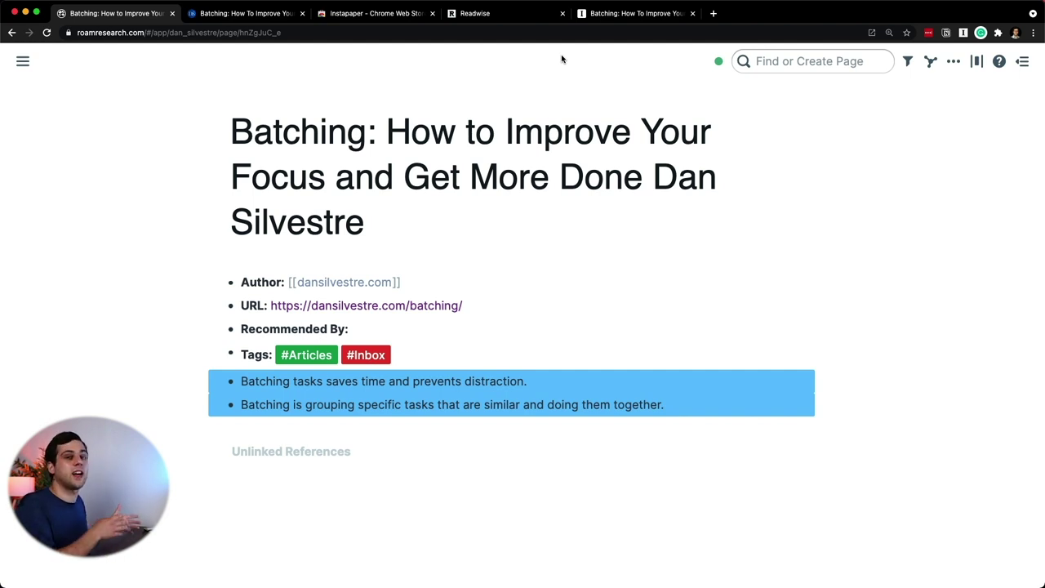
Step: Bookmark the original Batching article into the Roam Zettelkasten folder, then return to Instapaper
{"action": "key", "text": "ctrl+Tab"}
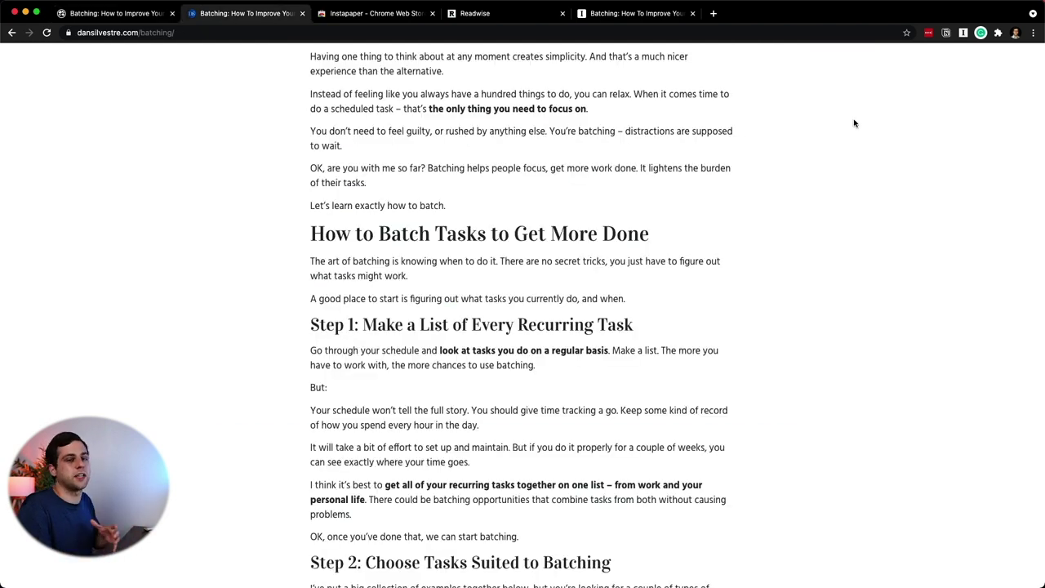
{"action": "left_click", "coordinate": [907, 33]}
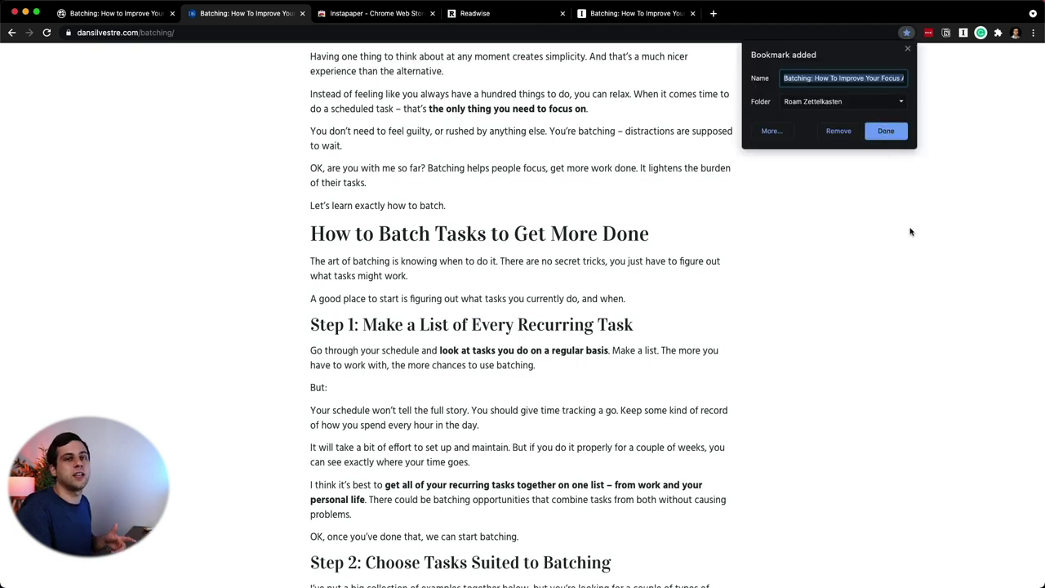
{"action": "key", "text": "super+5"}
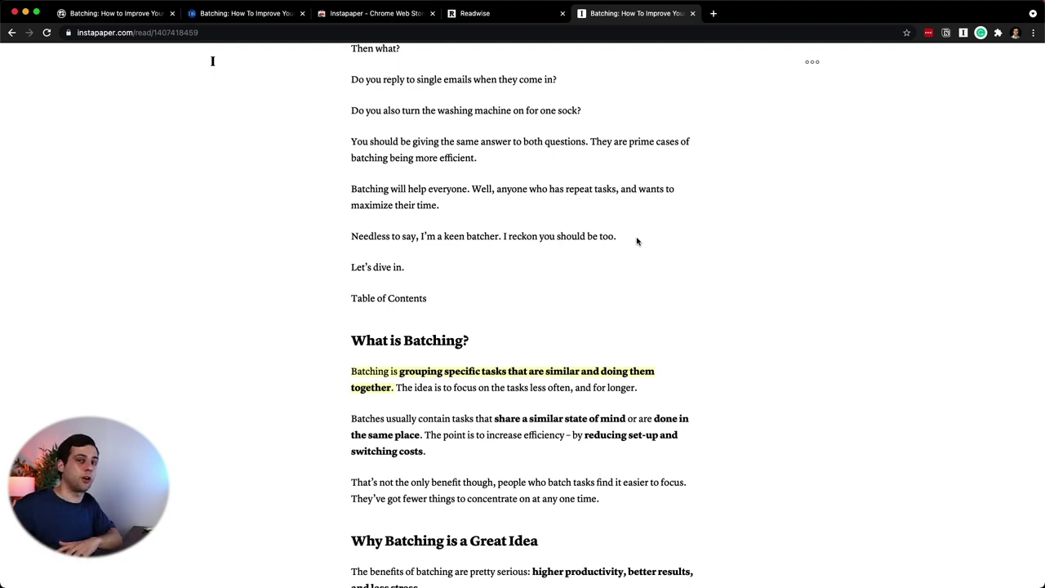
Step: Archive the finished Batching article and view Instapaper's Archive list
{"action": "scroll", "coordinate": [638, 241], "scroll_direction": "up", "scroll_amount": 10}
{"action": "left_click", "coordinate": [255, 64]}
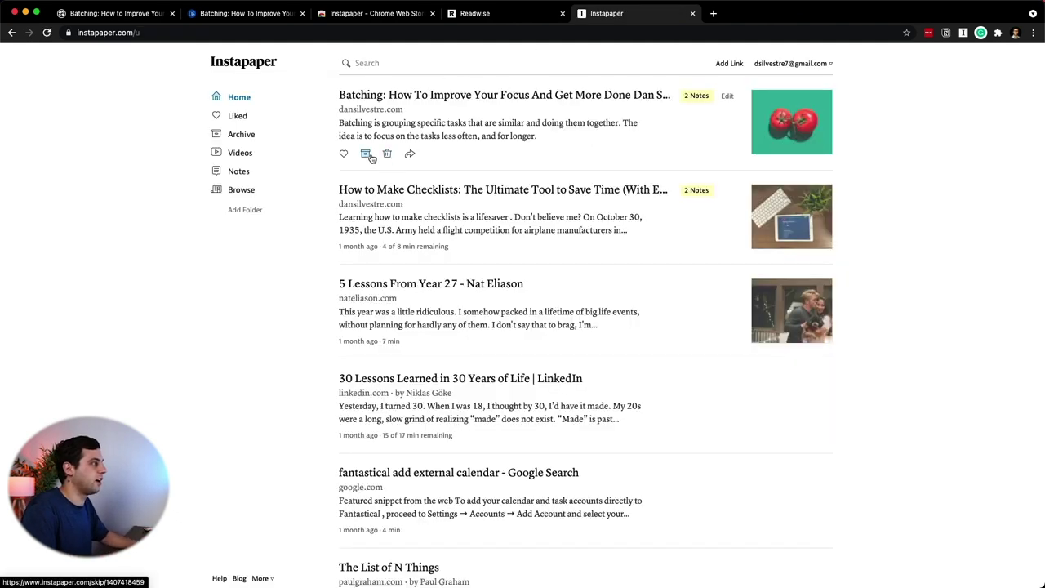
{"action": "left_click", "coordinate": [367, 154]}
{"action": "left_click", "coordinate": [254, 139]}
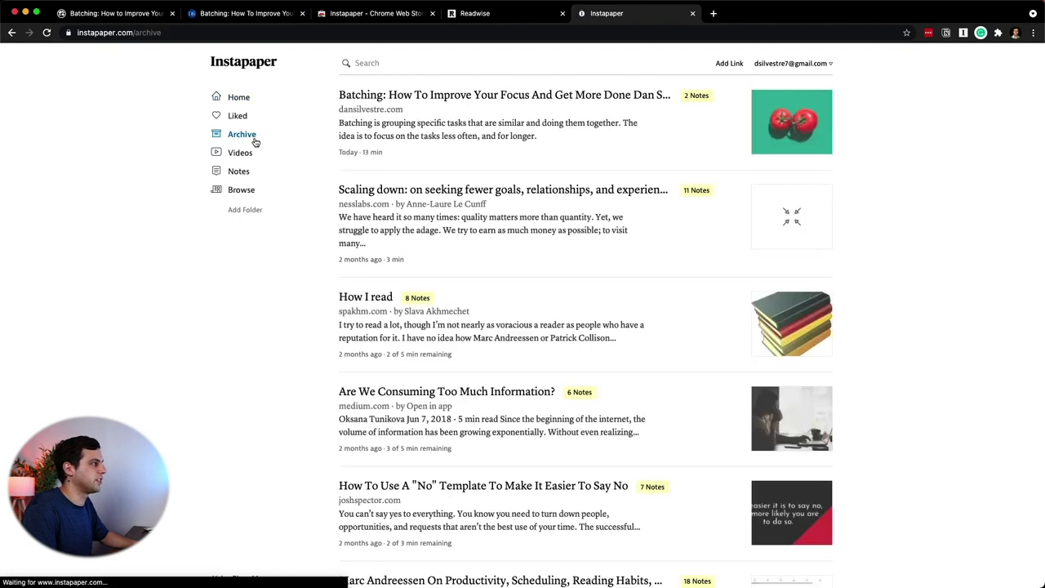
Step: Return to the Instapaper Home list and scroll through the saved articles
{"action": "mouse_move", "coordinate": [459, 118]}
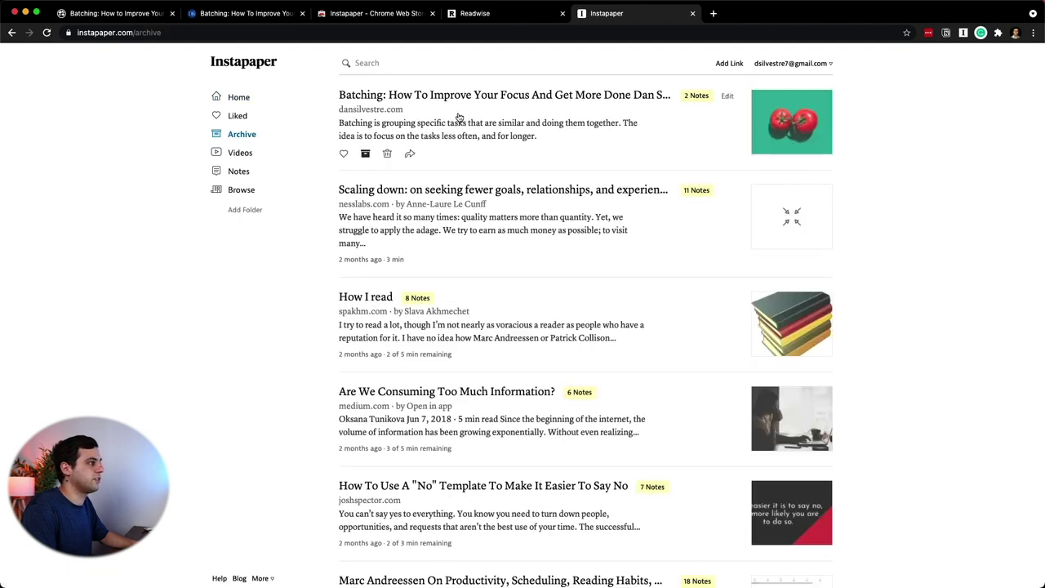
{"action": "left_click", "coordinate": [250, 98]}
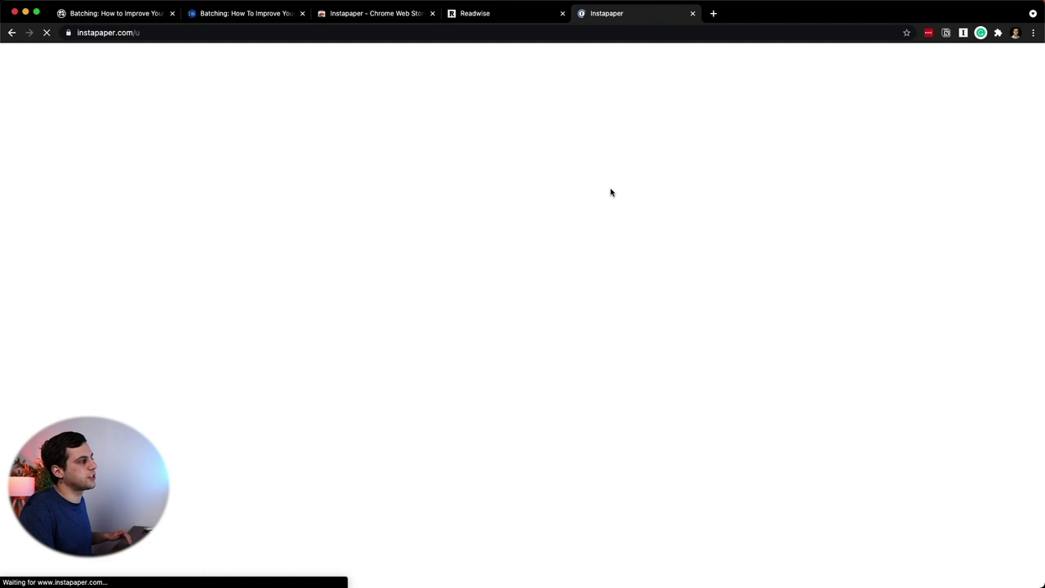
{"action": "scroll", "coordinate": [611, 192], "scroll_direction": "down", "scroll_amount": 5}
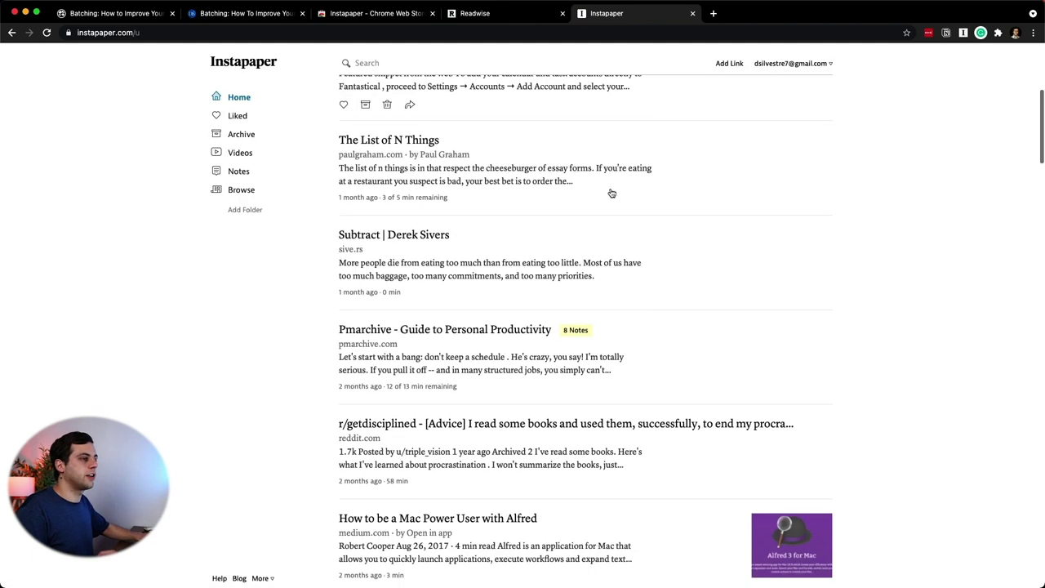
{"action": "scroll", "coordinate": [612, 193], "scroll_direction": "down", "scroll_amount": 10}
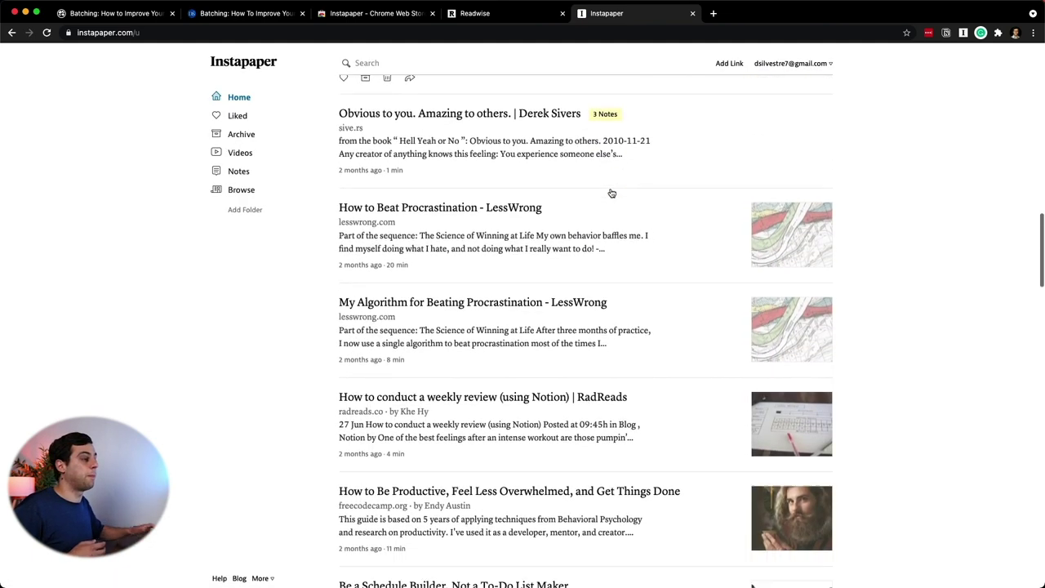
{"action": "scroll", "coordinate": [612, 192], "scroll_direction": "down", "scroll_amount": 1}
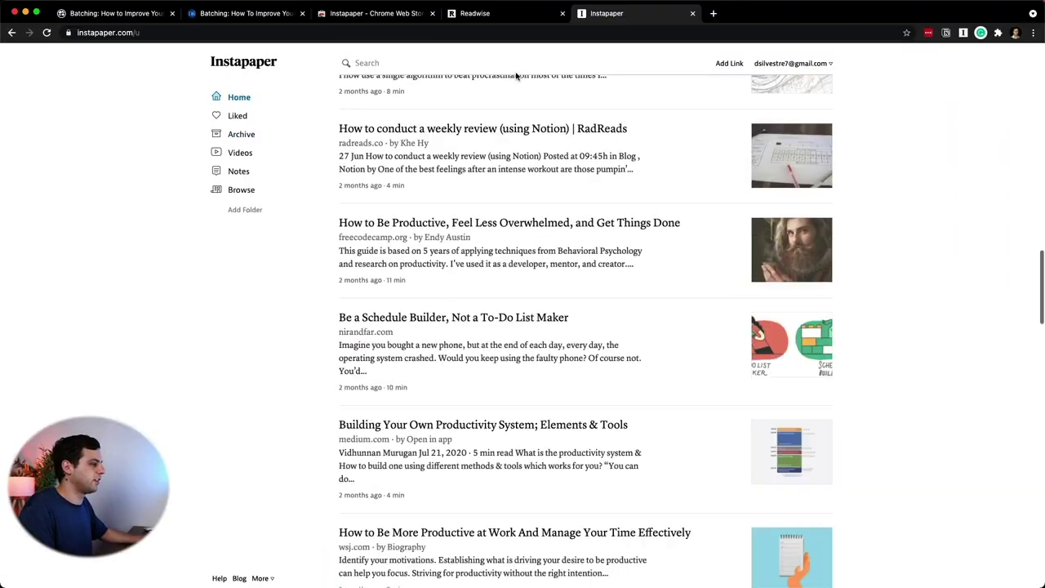
{"action": "scroll", "coordinate": [516, 75], "scroll_direction": "down", "scroll_amount": 2}
{"action": "mouse_move", "coordinate": [490, 214]}
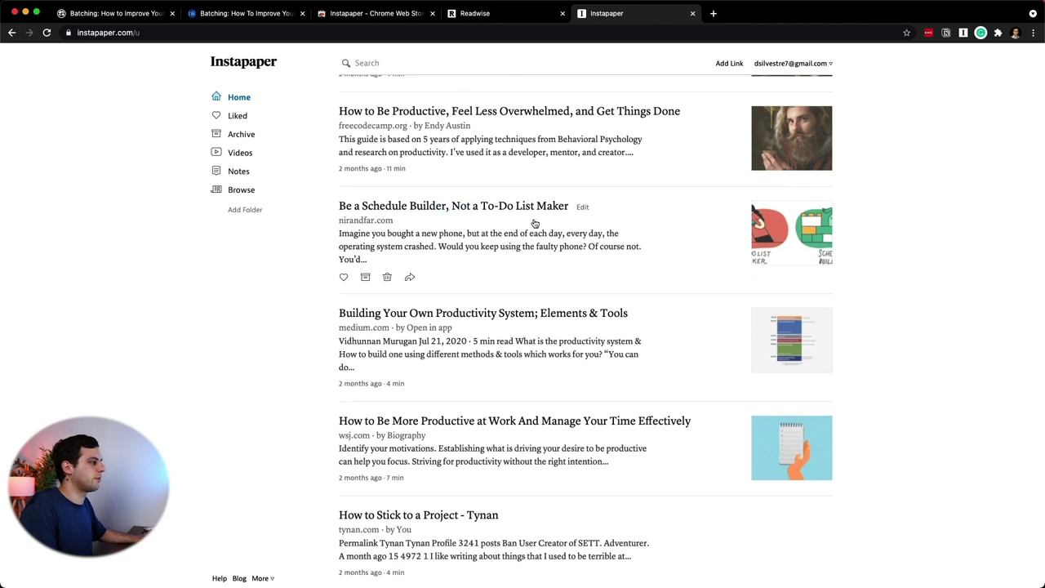
Step: Search saved articles for 'to-do', then refine Advanced Search keywords to 'to-do list'
{"action": "left_click", "coordinate": [397, 62]}
{"action": "type", "text": "to-do"}
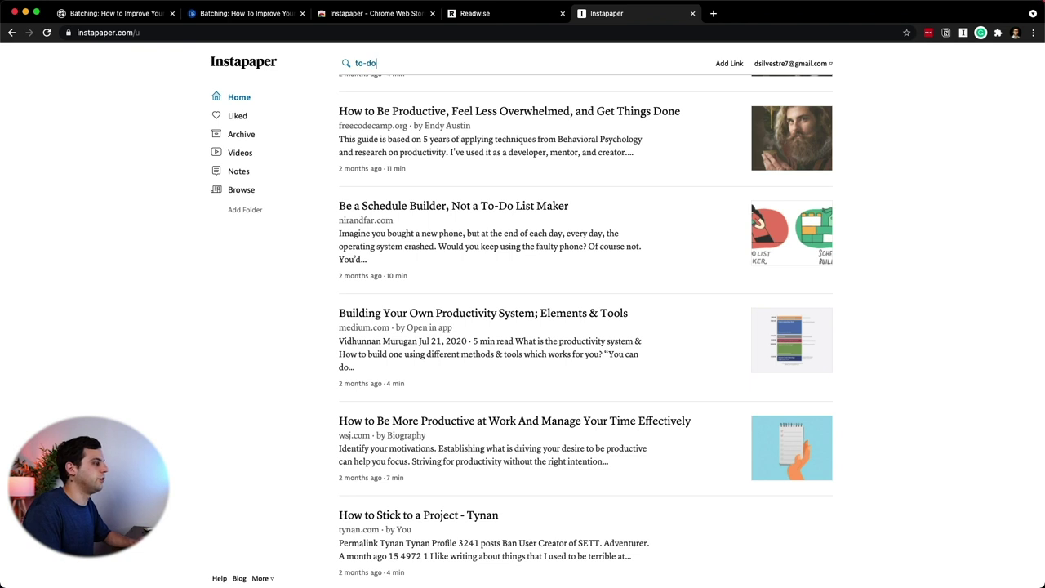
{"action": "key", "text": "Return"}
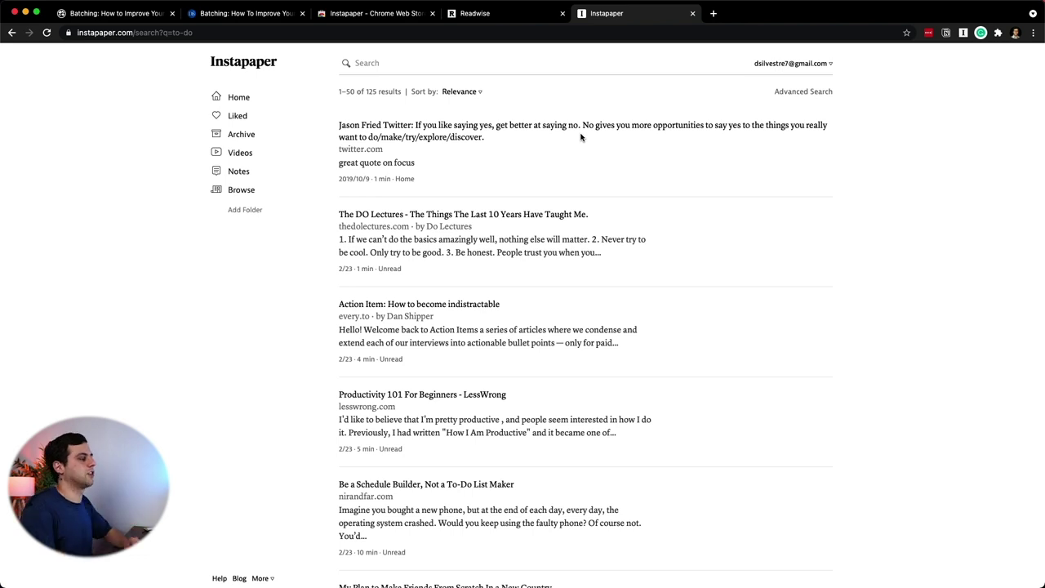
{"action": "left_click", "coordinate": [785, 93]}
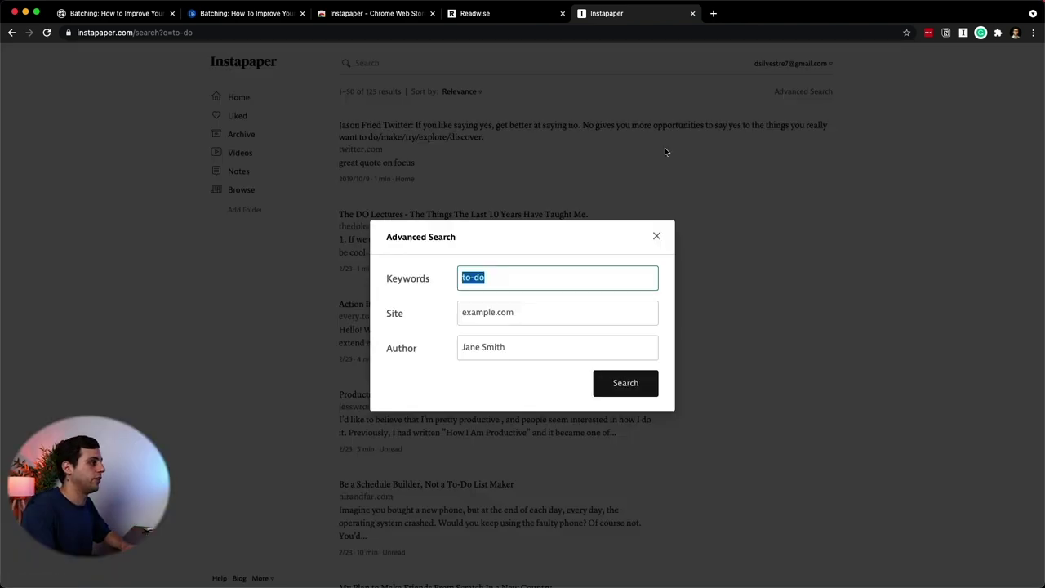
{"action": "left_click", "coordinate": [546, 285]}
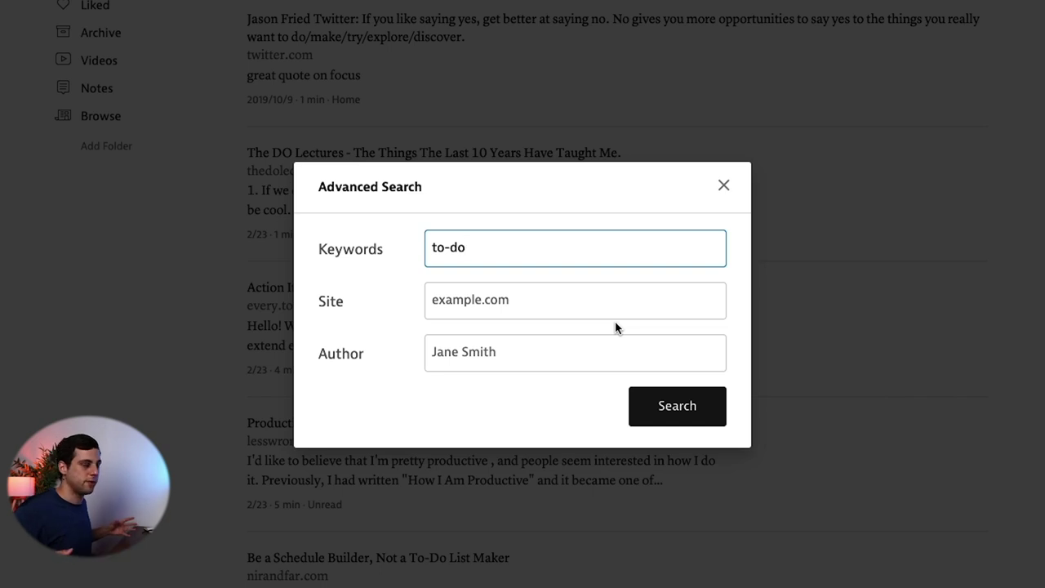
{"action": "type", "text": "lis"}
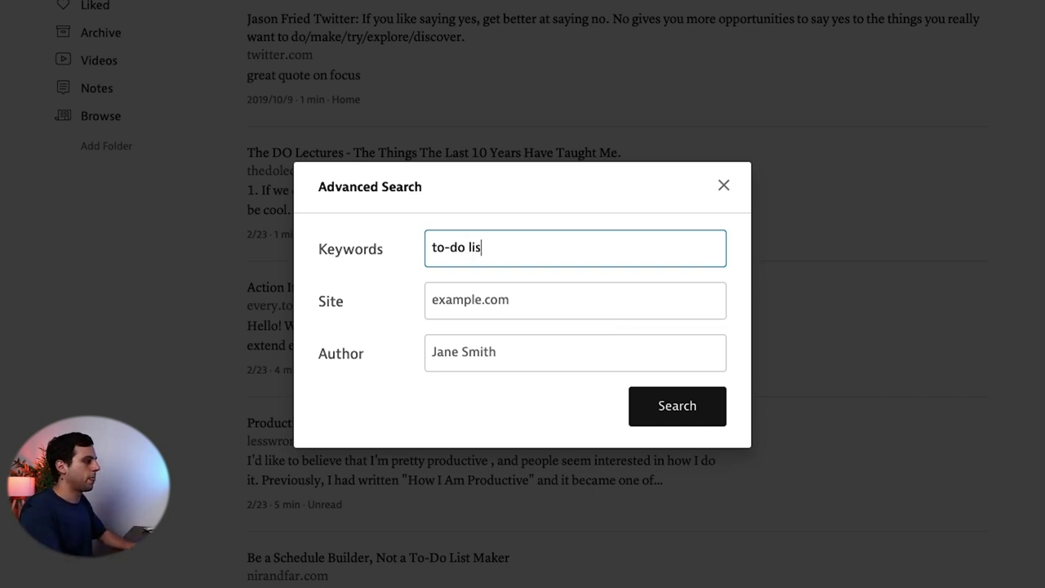
{"action": "type", "text": "t"}
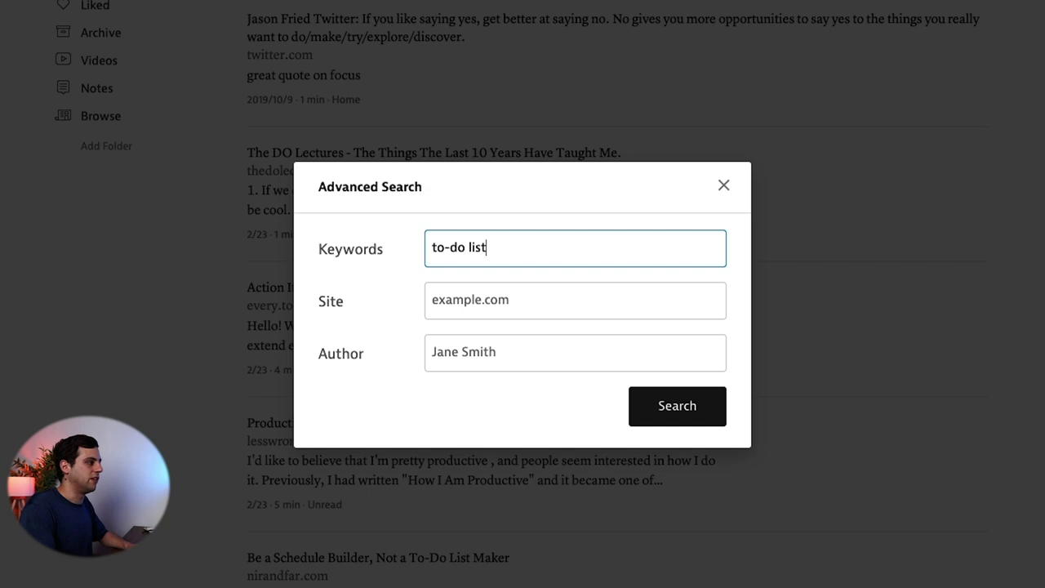
{"action": "key", "text": "Return"}
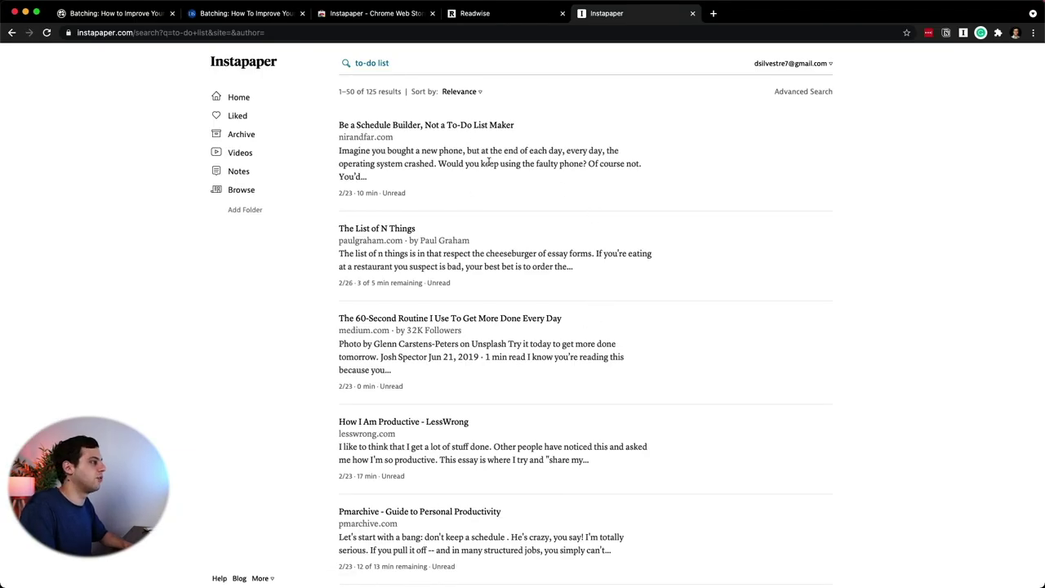
Step: Sort the 'to-do list' search results by Oldest first
{"action": "left_click", "coordinate": [462, 92]}
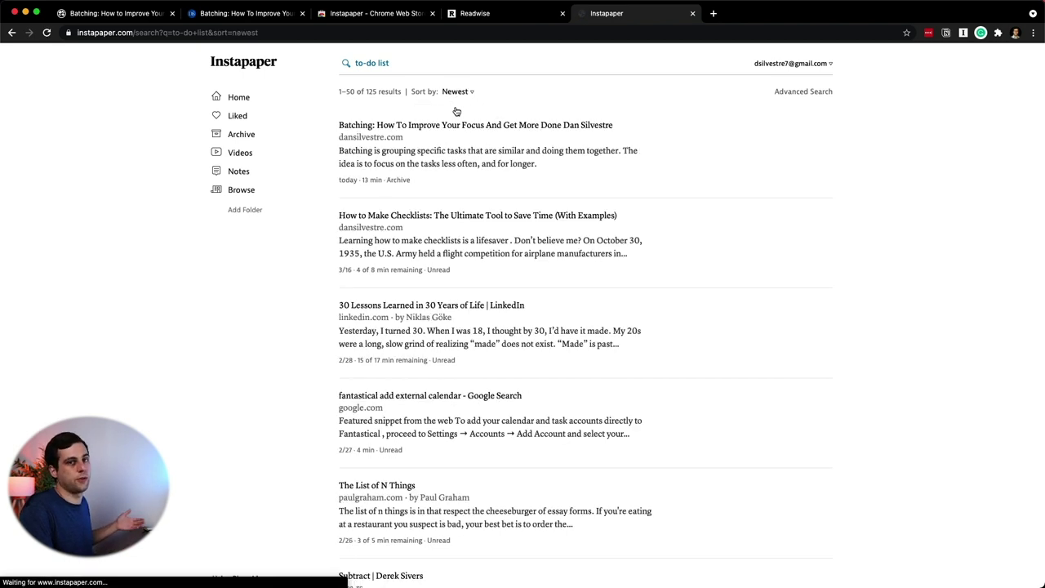
{"action": "left_click", "coordinate": [462, 93]}
{"action": "left_click", "coordinate": [453, 129]}
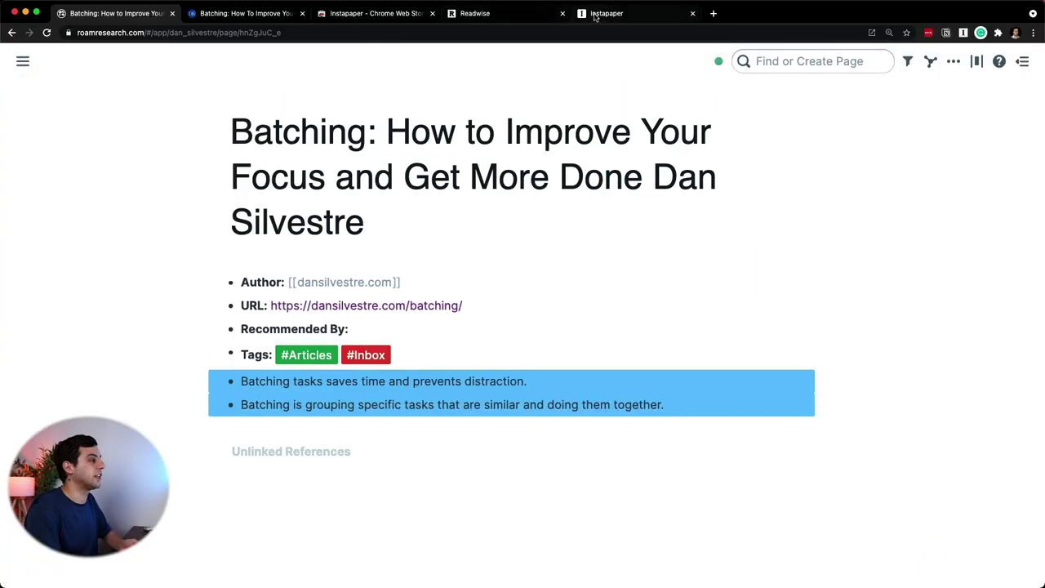
Step: Switch back to the Instapaper reading list tab
{"action": "left_click", "coordinate": [595, 14]}
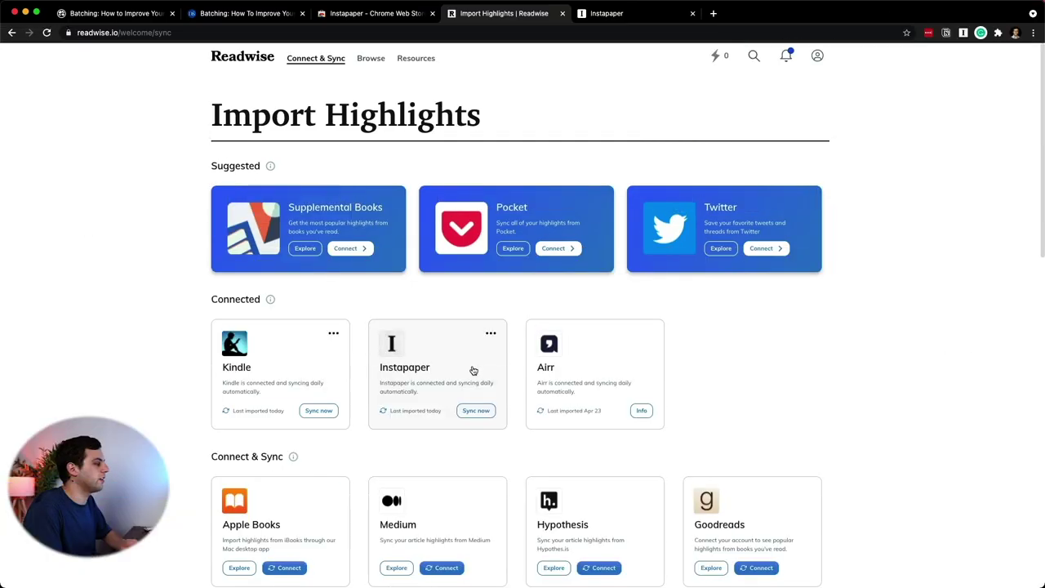
Step: Sync Instapaper in Readwise and confirm the Elon Musk Work Ethic article's two highlights arrived
{"action": "left_click", "coordinate": [473, 371]}
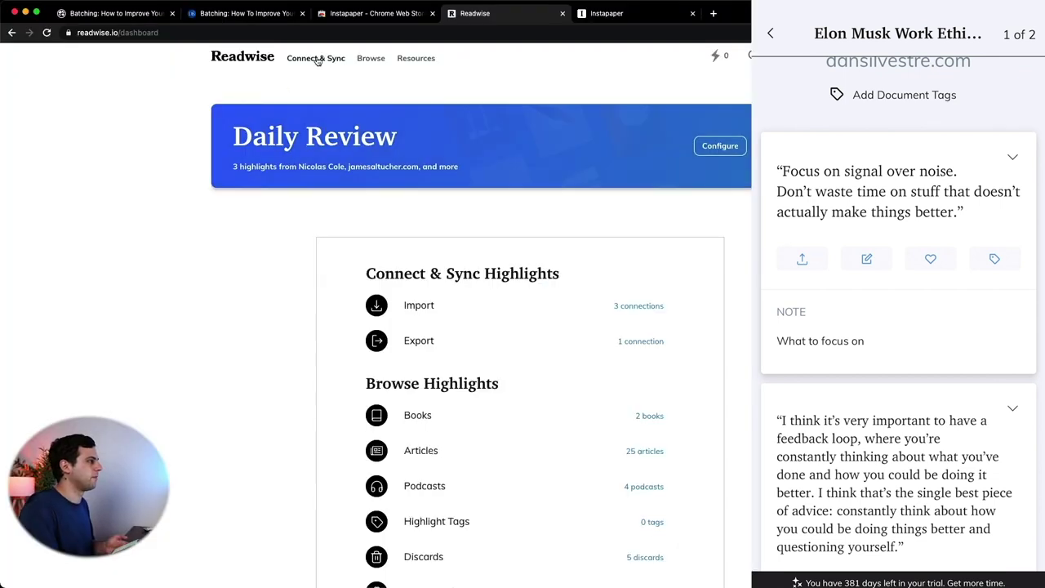
{"action": "mouse_move", "coordinate": [369, 62]}
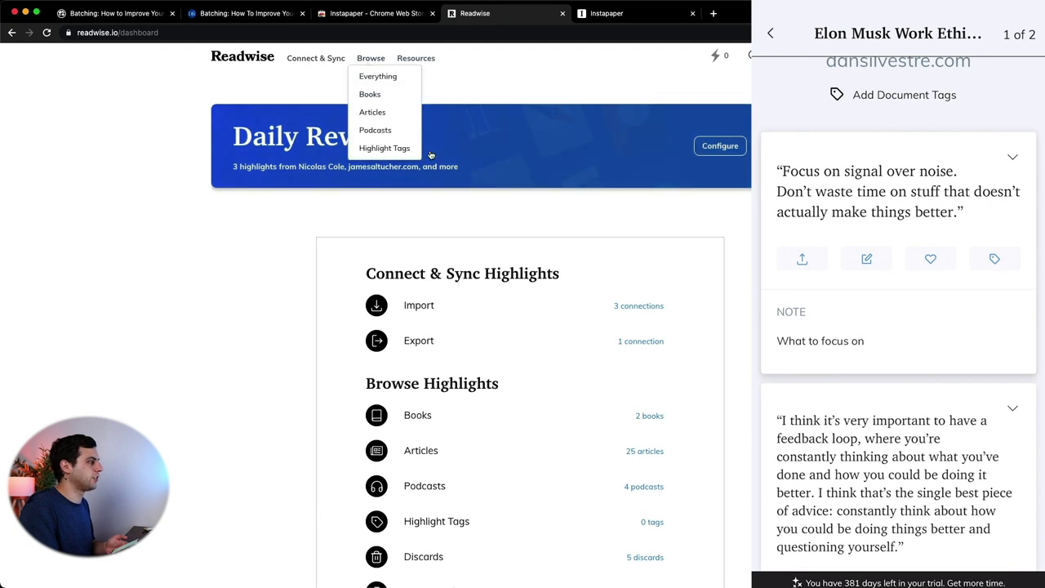
{"action": "left_click", "coordinate": [388, 108]}
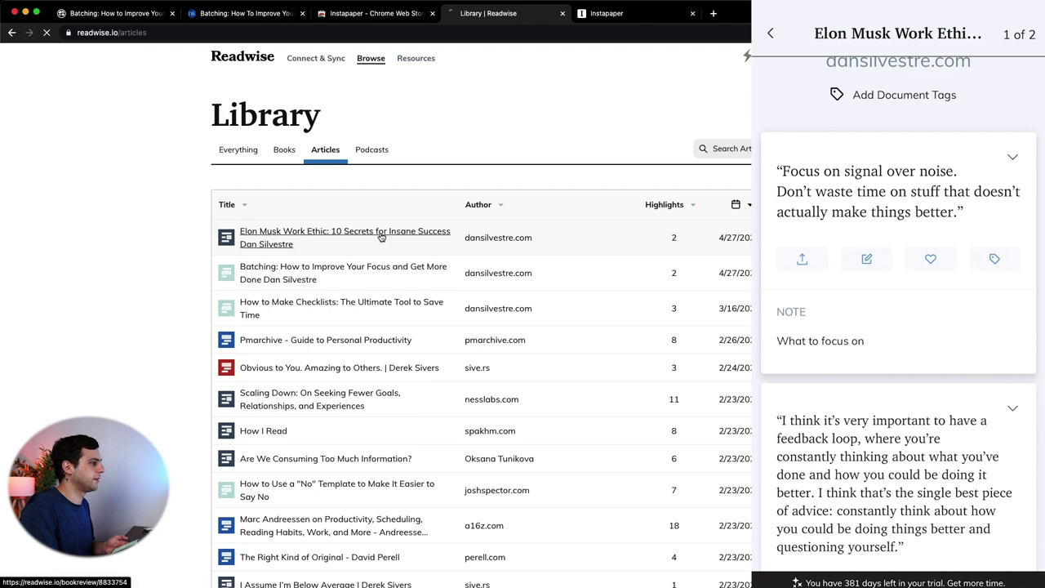
{"action": "left_click", "coordinate": [580, 232]}
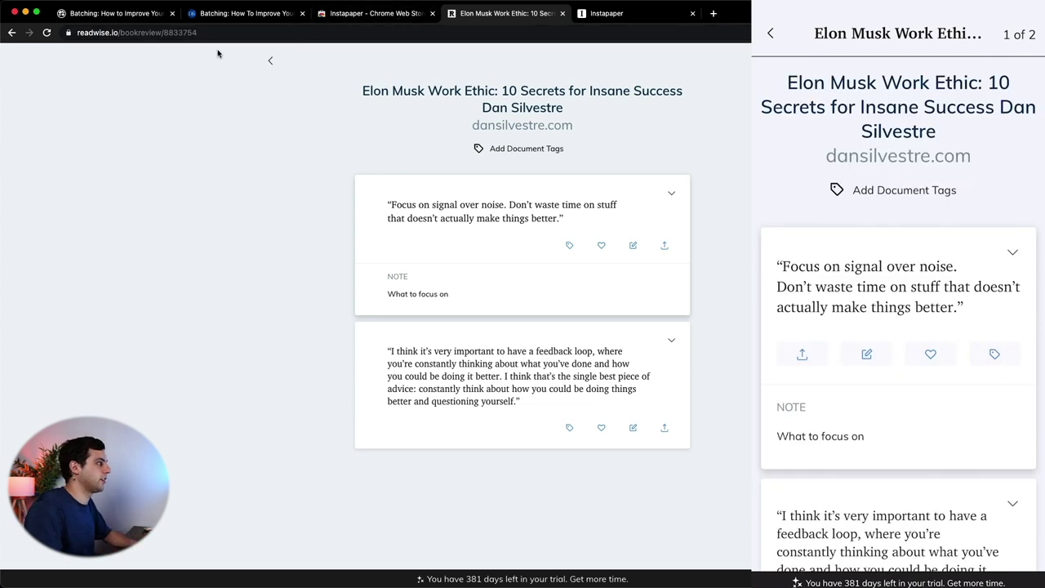
Step: Return to the Readwise dashboard, review the Roam export settings, then switch back to Roam
{"action": "left_click", "coordinate": [270, 61]}
{"action": "left_click", "coordinate": [300, 62]}
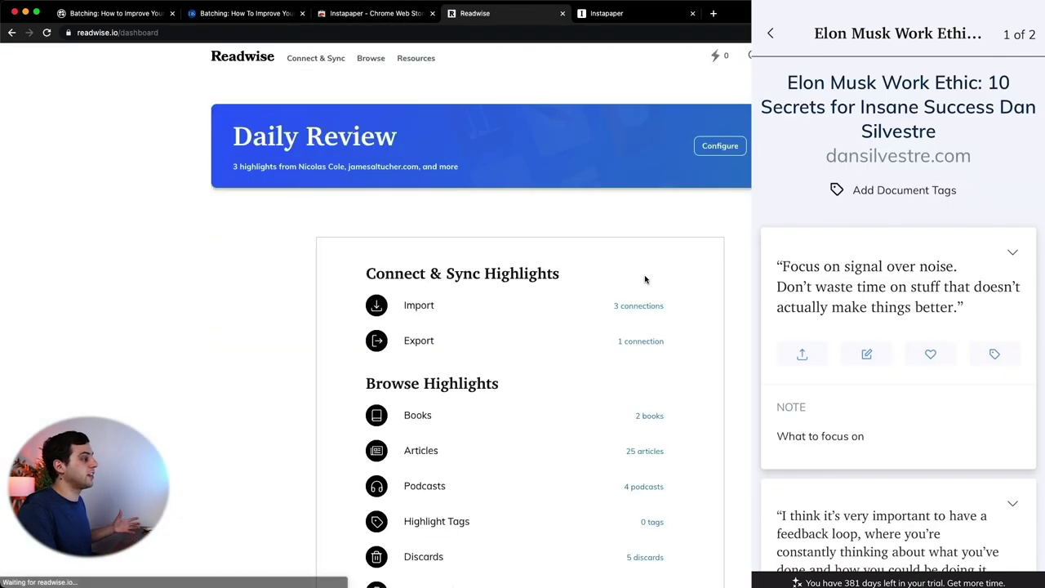
{"action": "left_click", "coordinate": [590, 346]}
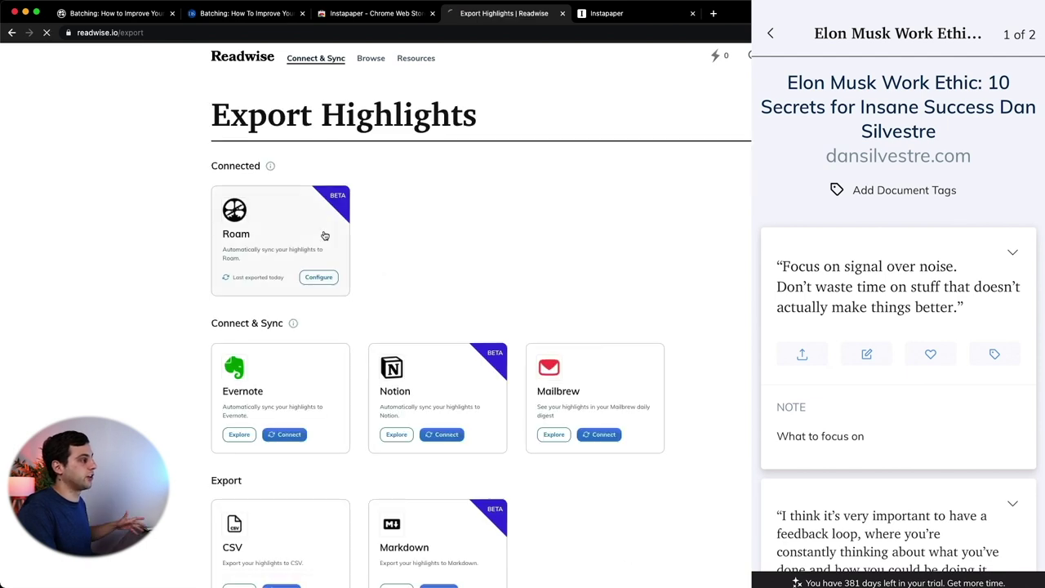
{"action": "left_click", "coordinate": [324, 235]}
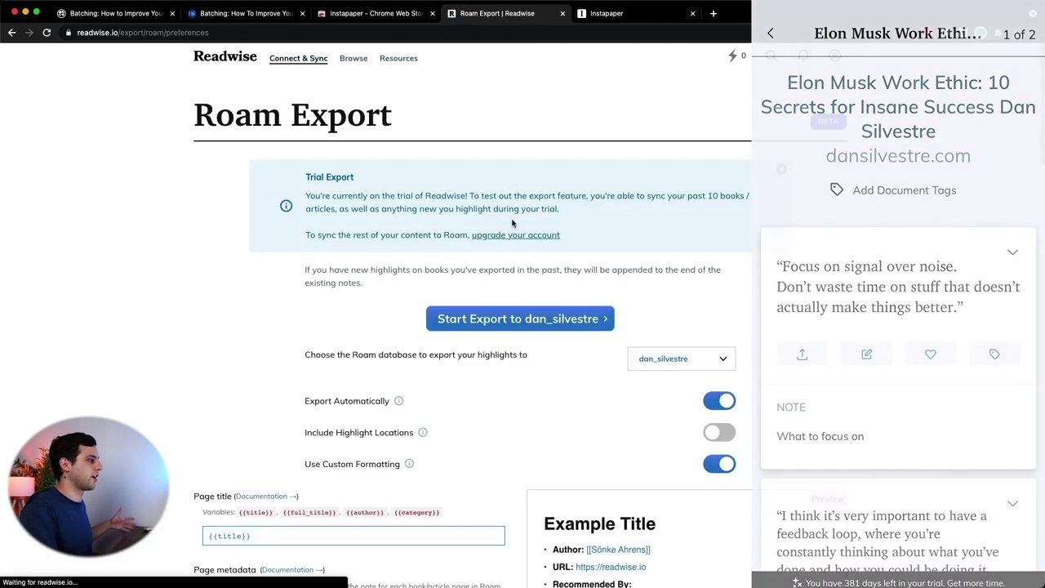
{"action": "key", "text": "super+1"}
Step: Search 'elon musk' to open the Elon Musk Work Ethic page and expand the first quote's note
{"action": "left_click", "coordinate": [795, 64]}
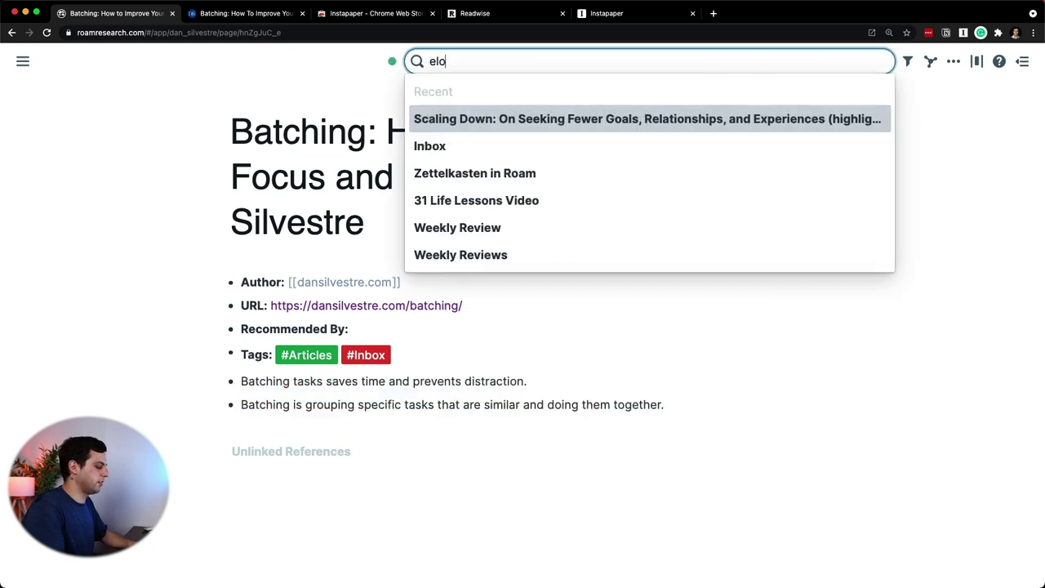
{"action": "type", "text": "elon musk"}
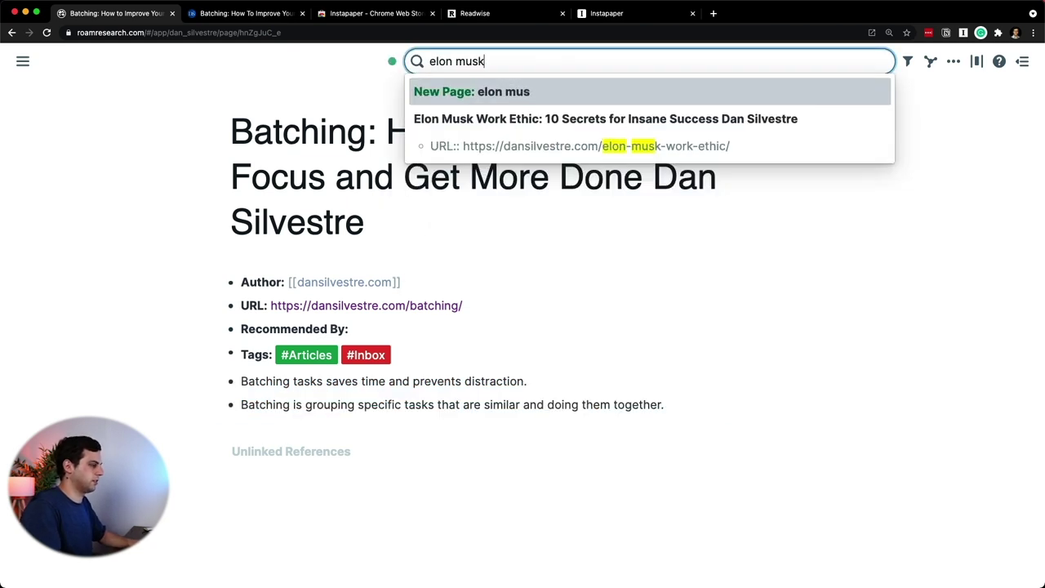
{"action": "key", "text": "Down"}
{"action": "key", "text": "Return"}
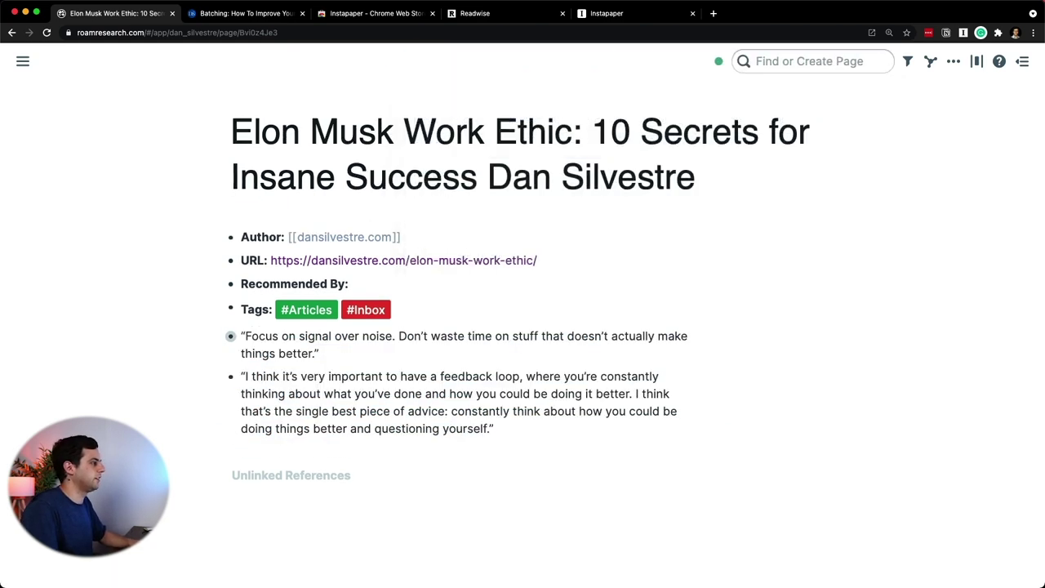
{"action": "left_click", "coordinate": [218, 339]}
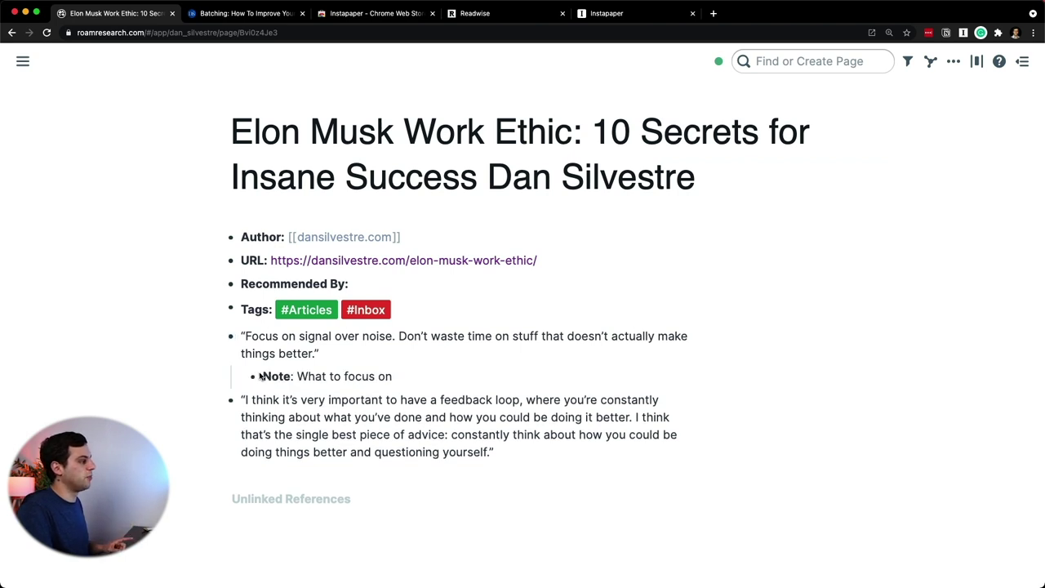